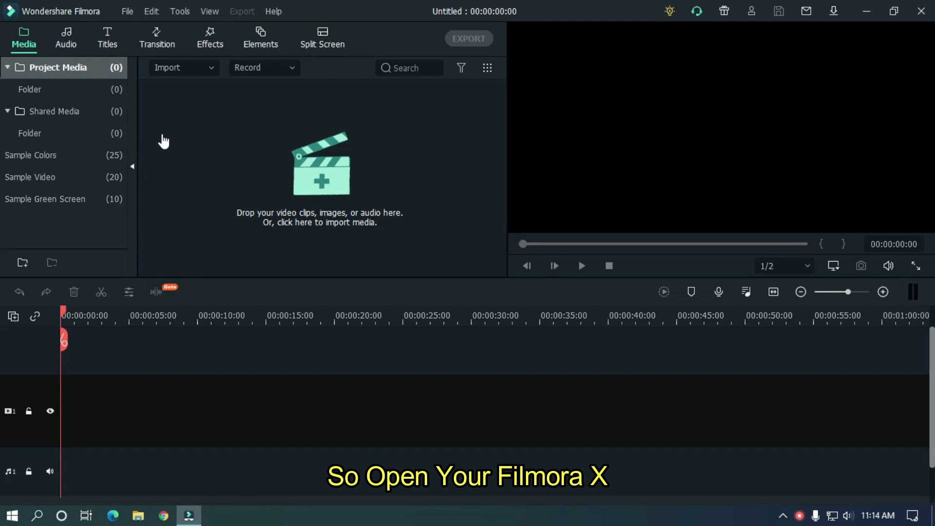
Add the Moon Blue sample color to the start of the video track
left_click(74, 161)
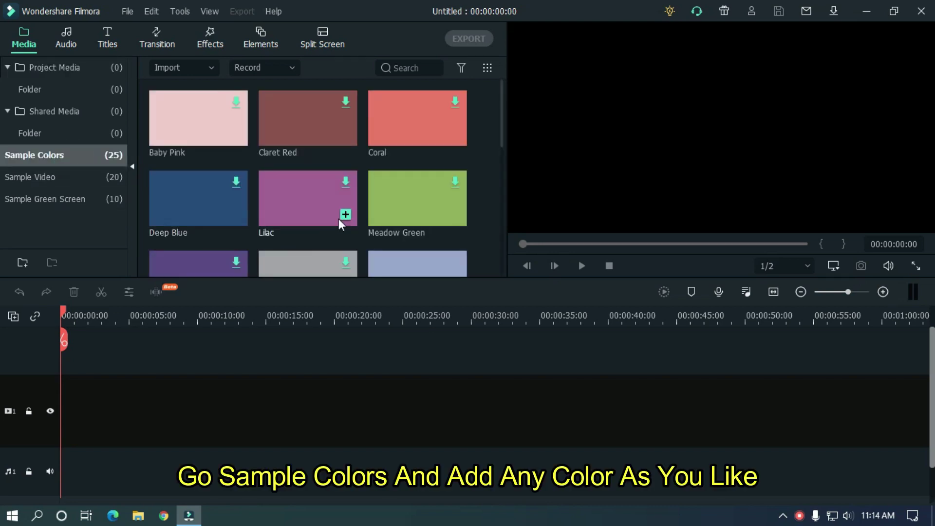
left_click_drag(501, 92, 495, 135)
left_click_drag(431, 143, 93, 385)
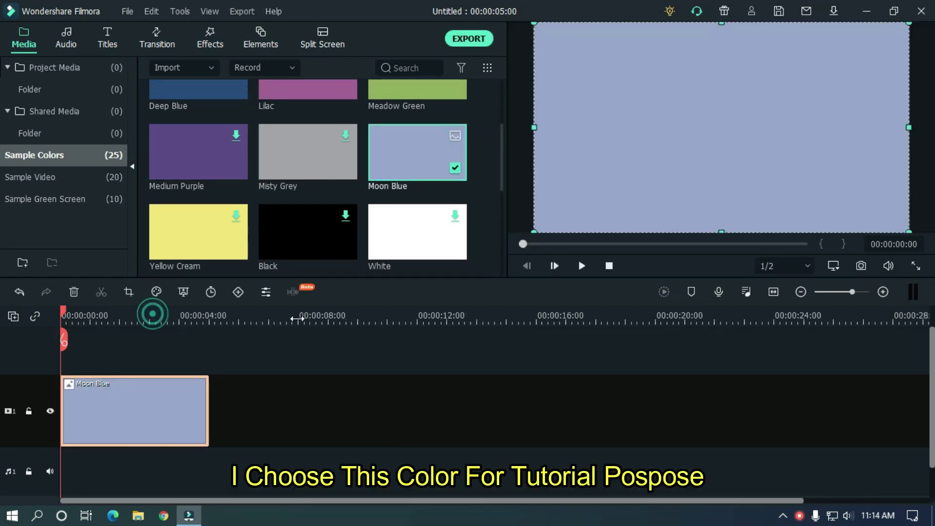
Apply the Cool Max color correction preset to the Moon Blue clip
left_click(156, 291)
left_click(107, 195)
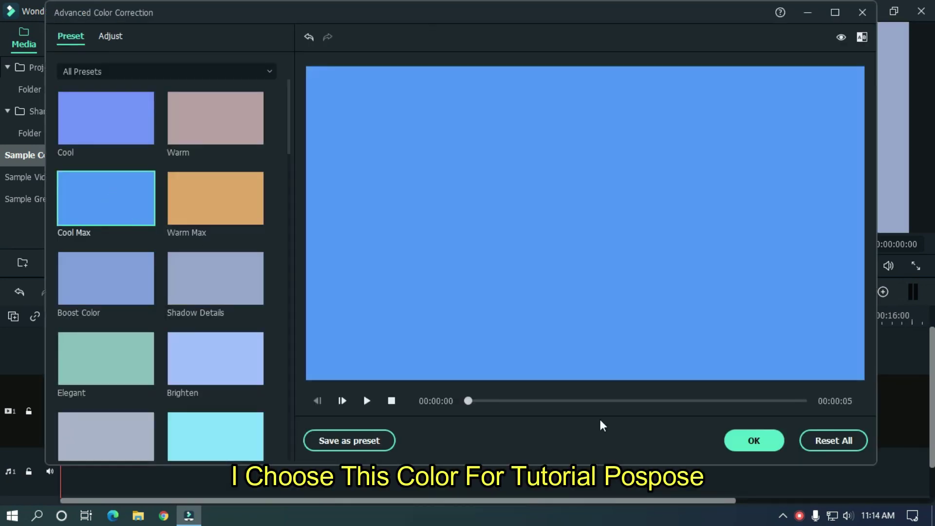
left_click(753, 440)
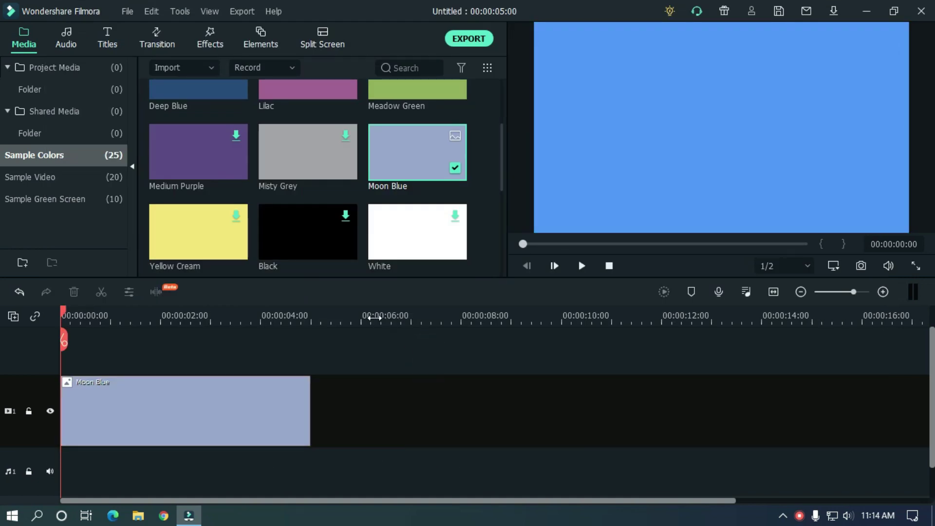
Search the effects for "mas" and apply Shape Mask to the Moon Blue clip
left_click(210, 43)
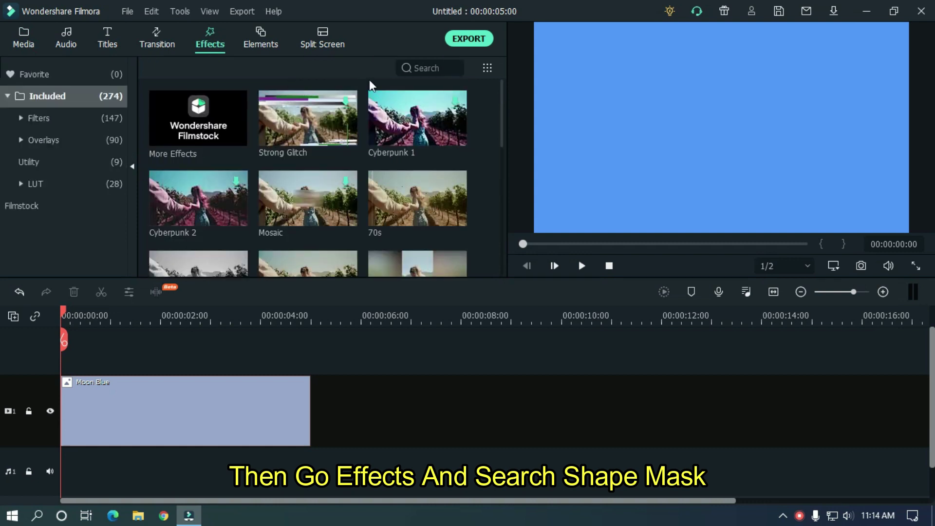
left_click(440, 66)
type("mas")
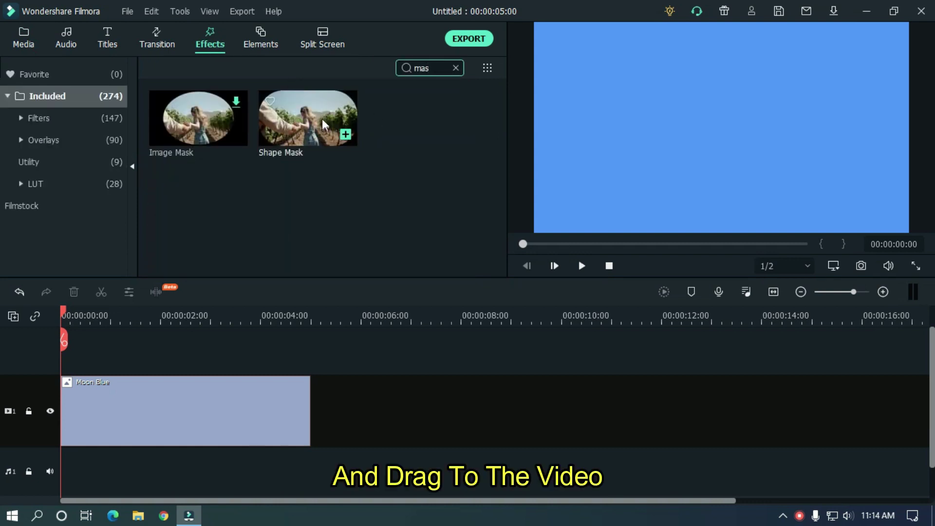
left_click_drag(325, 128, 180, 398)
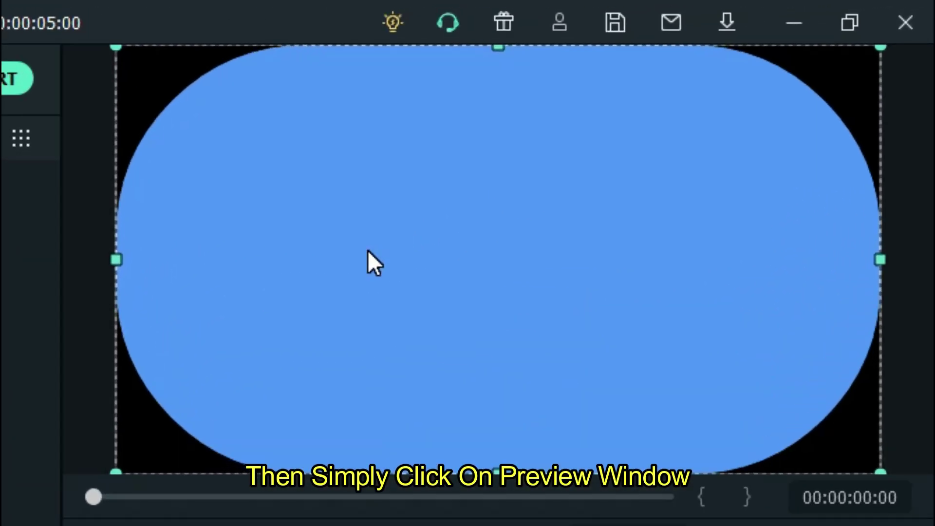
Round the mask's corners fully and pull its four sides inward in the preview
left_click(366, 249)
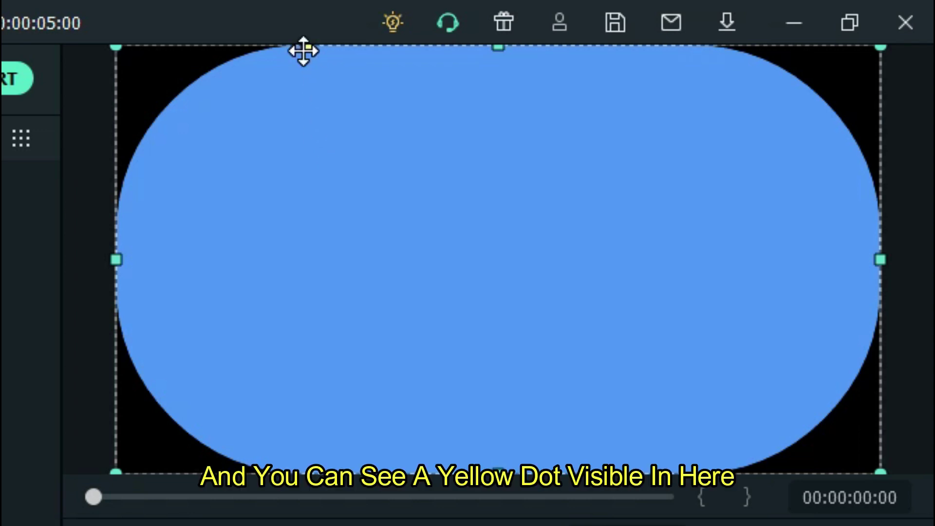
left_click_drag(308, 50, 505, 51)
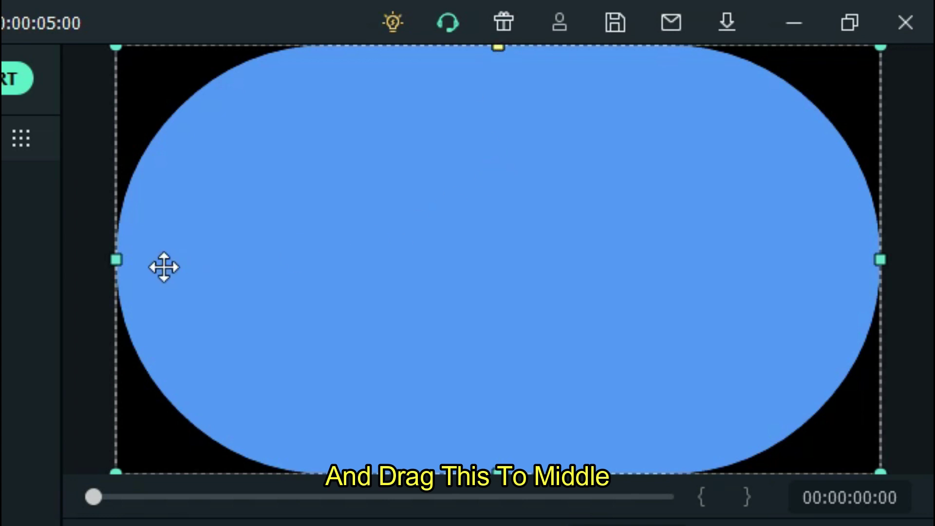
left_click_drag(123, 258, 199, 258)
left_click_drag(882, 259, 804, 263)
left_click_drag(494, 471, 494, 434)
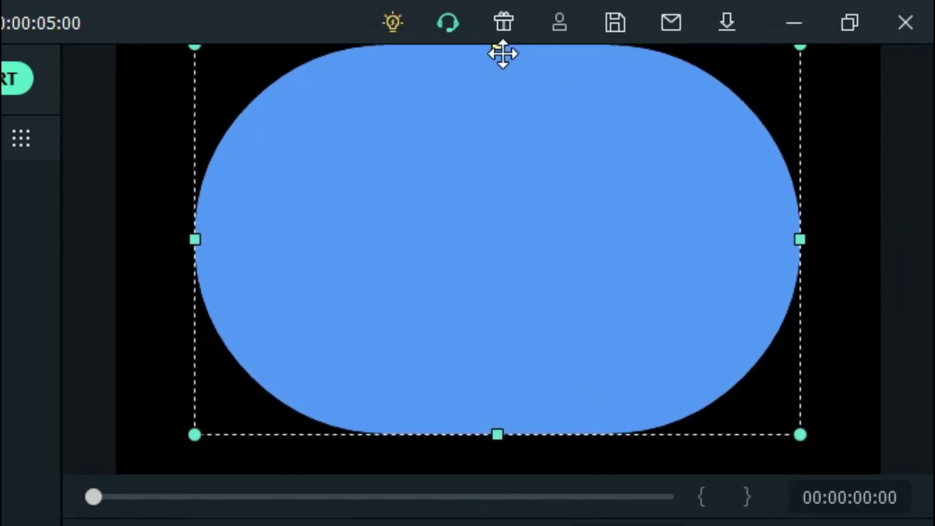
left_click_drag(497, 54, 497, 93)
Narrow and fine-tune the mask's sides until it forms a circle centred in the frame
left_click_drag(800, 263, 710, 263)
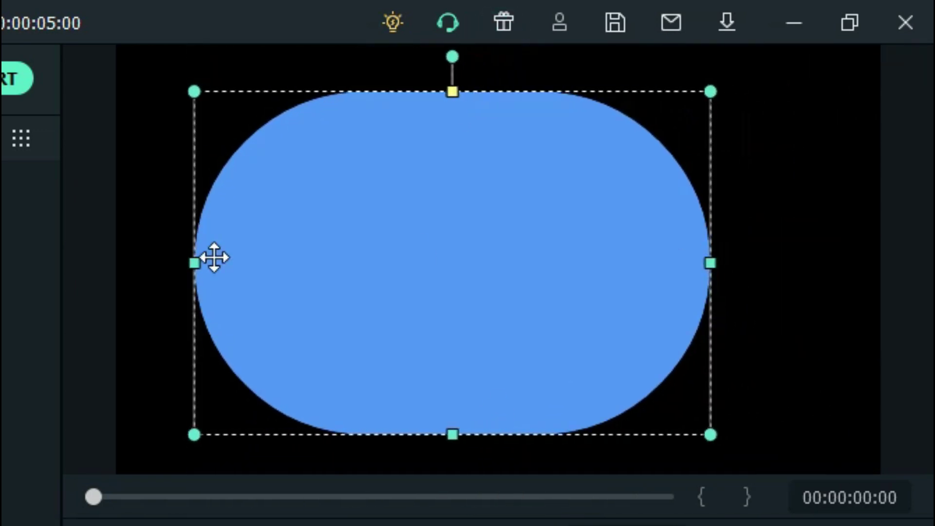
left_click_drag(194, 263, 282, 263)
left_click_drag(709, 263, 676, 263)
left_click_drag(282, 263, 321, 263)
left_click_drag(680, 266, 673, 263)
left_click_drag(496, 273, 489, 285)
left_click_drag(321, 261, 328, 261)
left_click_drag(516, 266, 525, 263)
left_click_drag(325, 260, 329, 259)
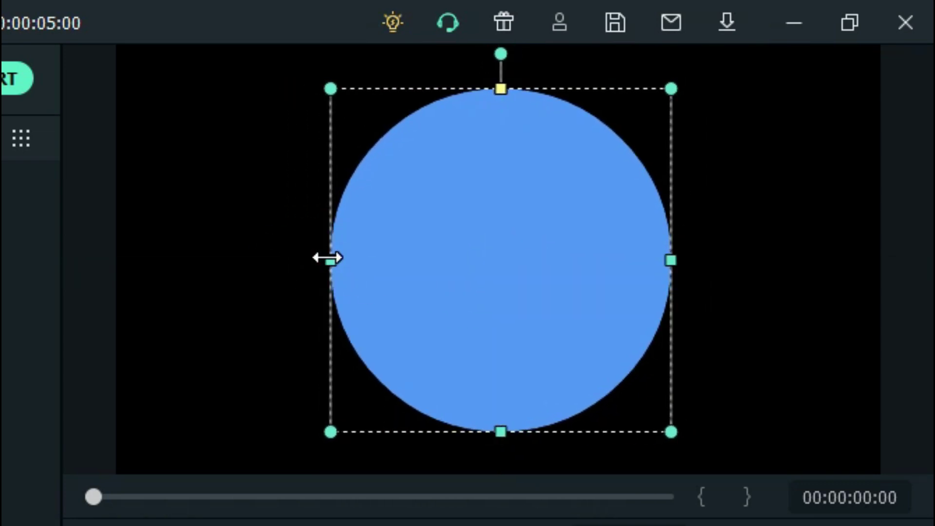
left_click_drag(498, 432, 499, 429)
left_click_drag(501, 89, 499, 92)
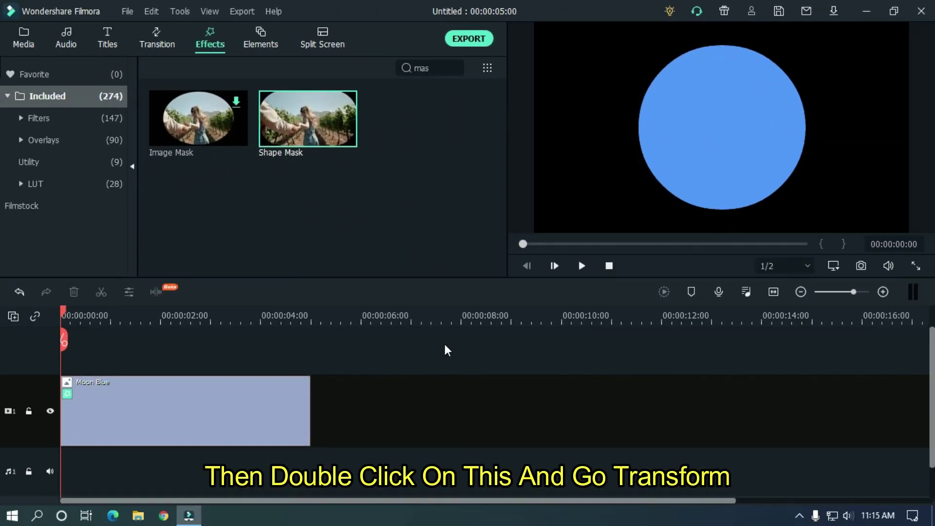
Open the Moon Blue clip's Transform settings and set its scale to 28%
left_click(241, 397)
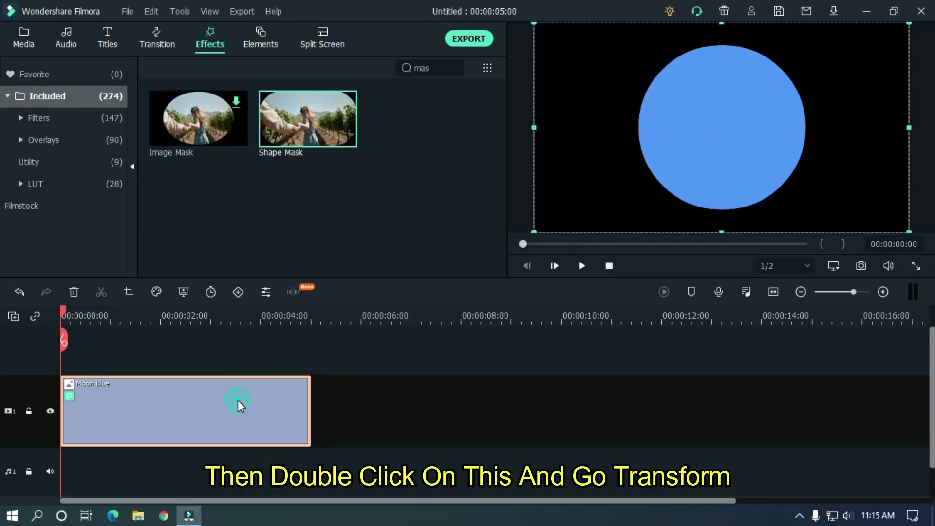
double_click(238, 402)
left_click(18, 67)
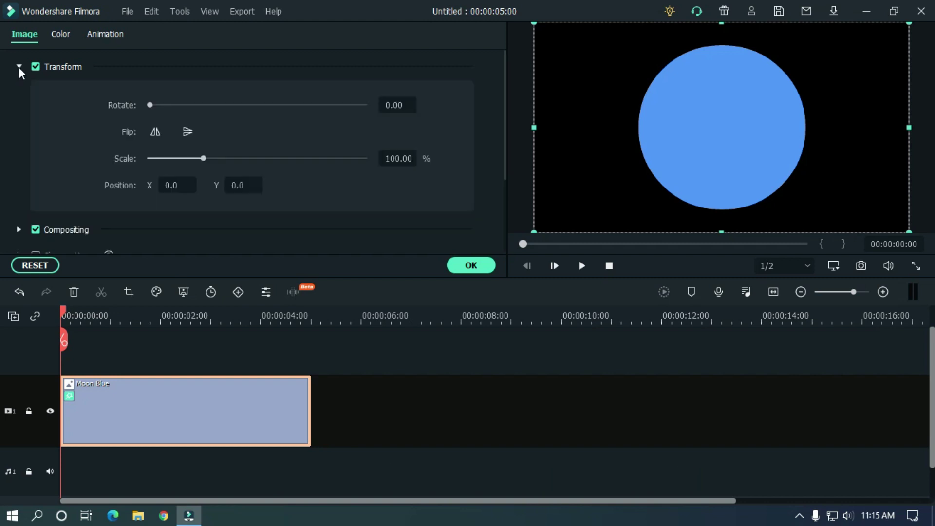
left_click_drag(398, 159, 360, 158)
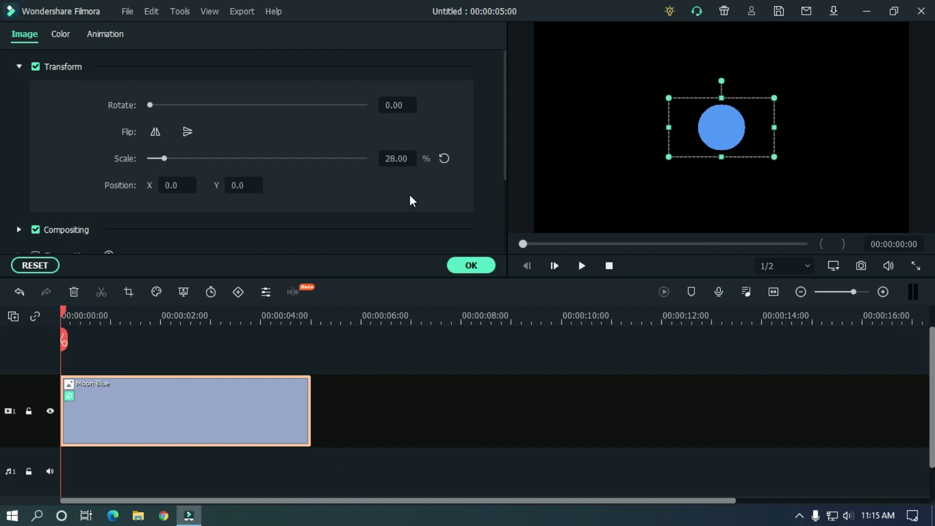
left_click(517, 432)
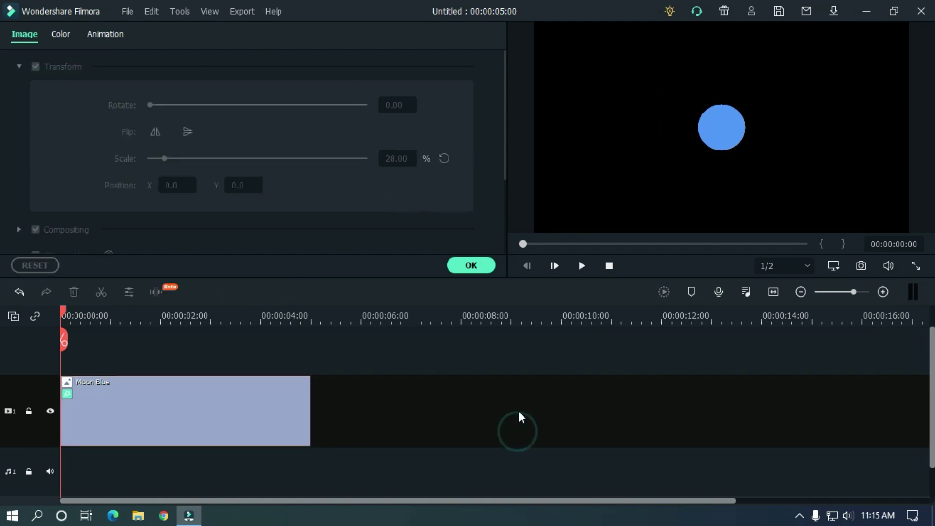
Set the Moon Blue clip's scale to 22%
left_click(229, 410)
left_click(401, 158)
type("22")
key("Return")
left_click(464, 418)
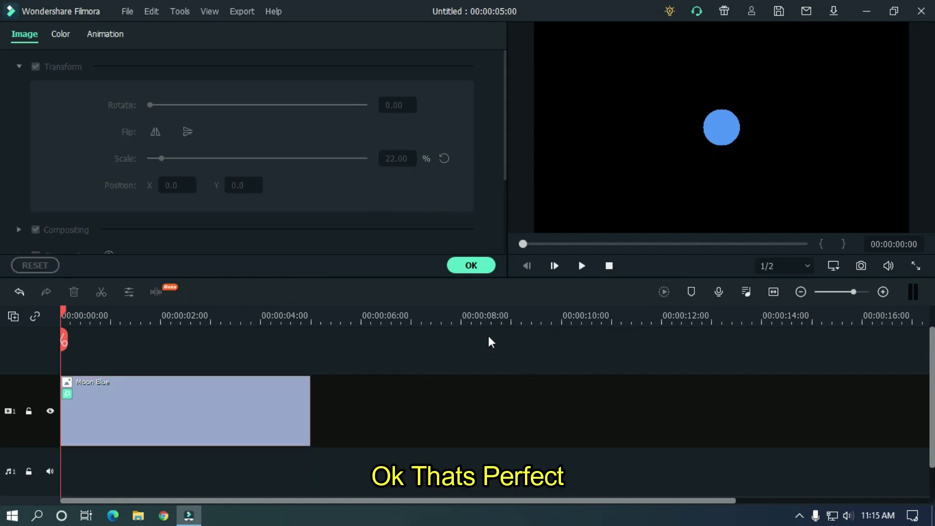
Set the Moon Blue clip's scale to 25%
left_click(243, 410)
left_click(395, 158)
scroll(395, 159, "up", 3)
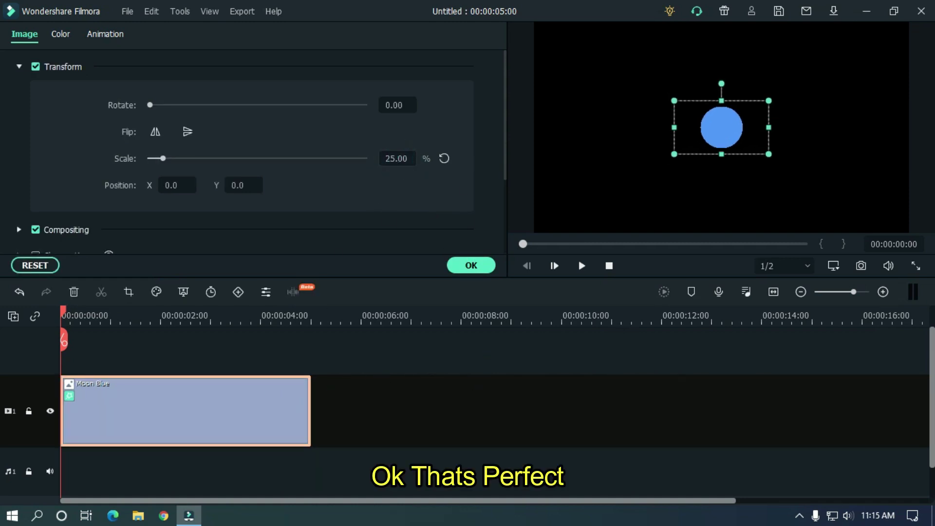
left_click(439, 349)
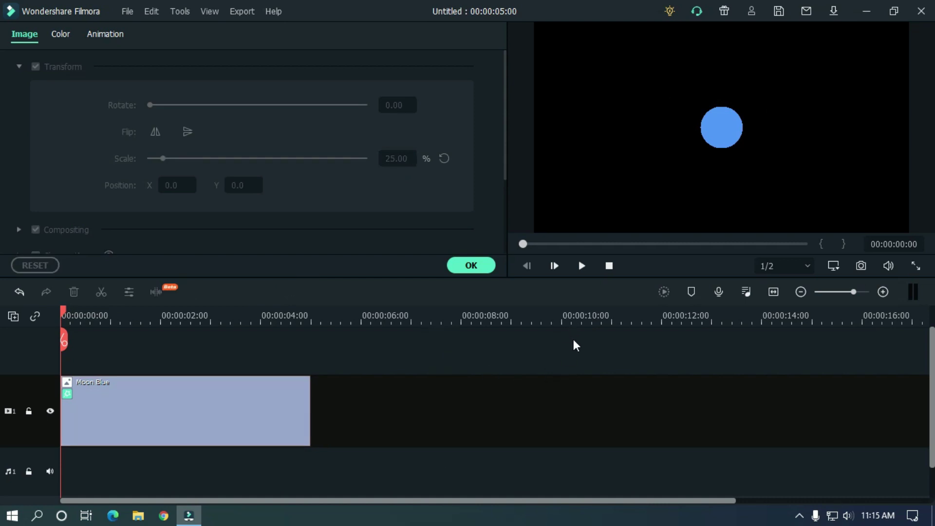
Take a snapshot of the small blue circle in the preview and close the clip settings
left_click(861, 268)
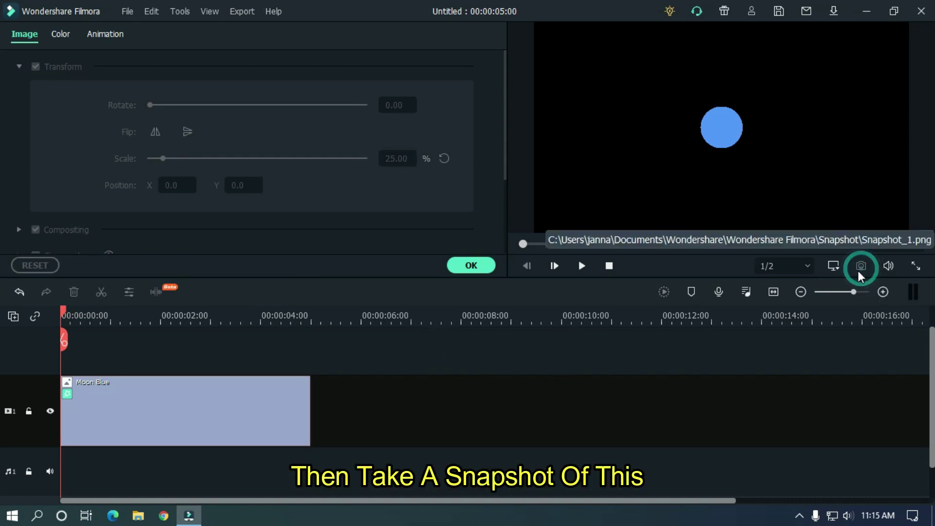
left_click(465, 267)
Delete the Moon Blue clip and place Snapshot_1 at the start of the video track
left_click(220, 415)
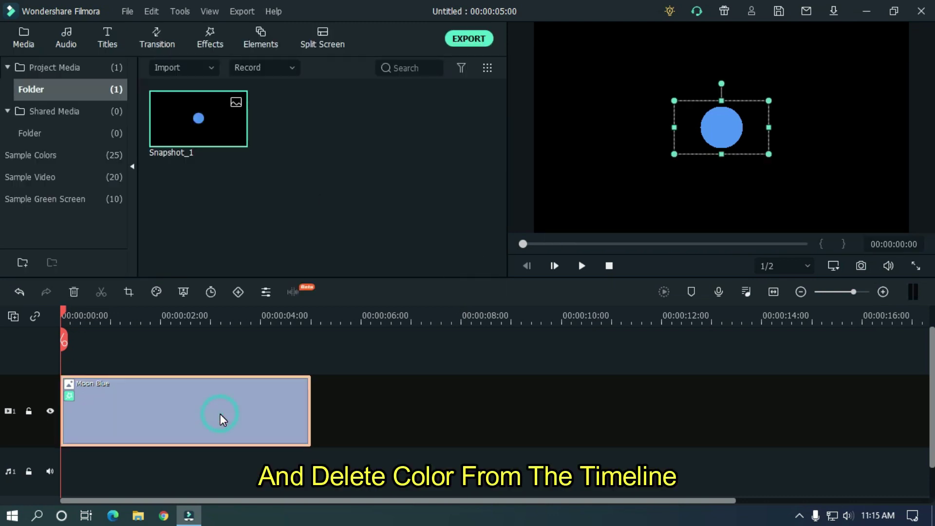
key("Delete")
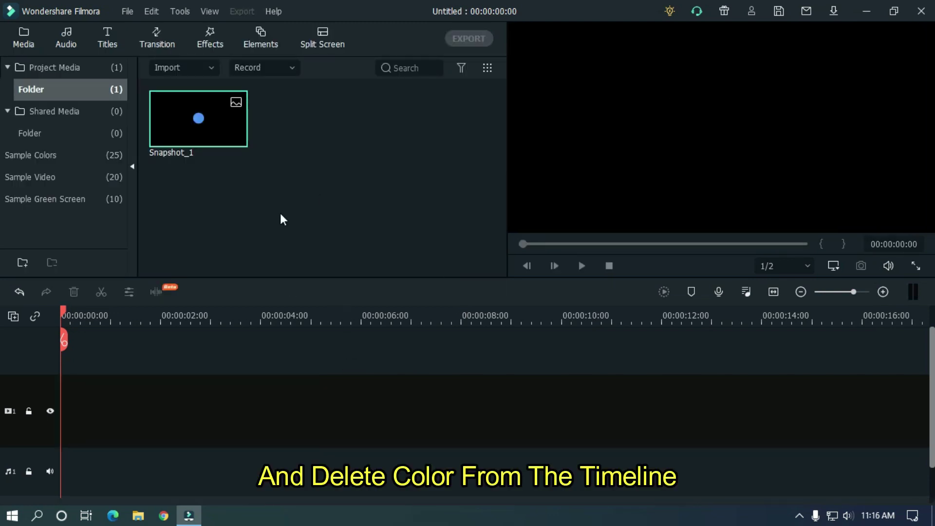
left_click_drag(209, 119, 58, 438)
left_click(389, 355)
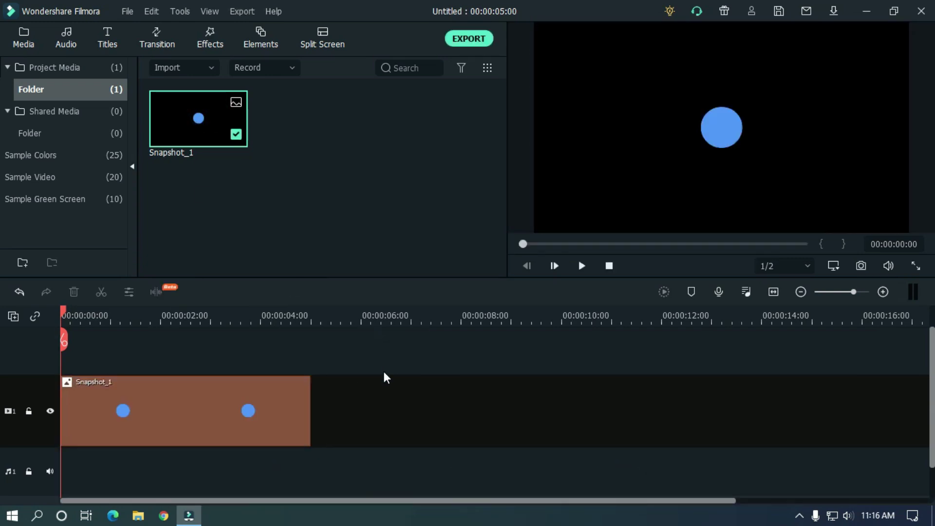
Add a custom animation keyframe at the start of the Snapshot_1 clip with its Y position at -80
double_click(203, 407)
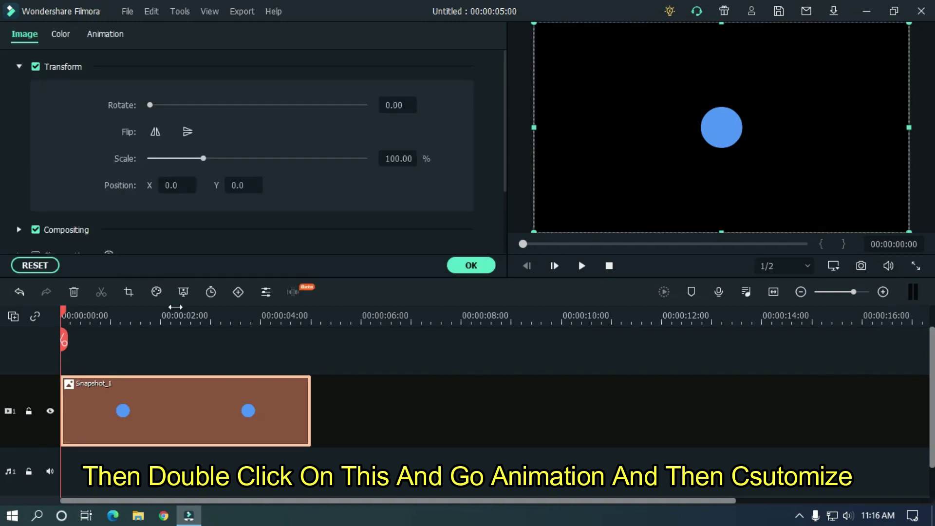
left_click(113, 34)
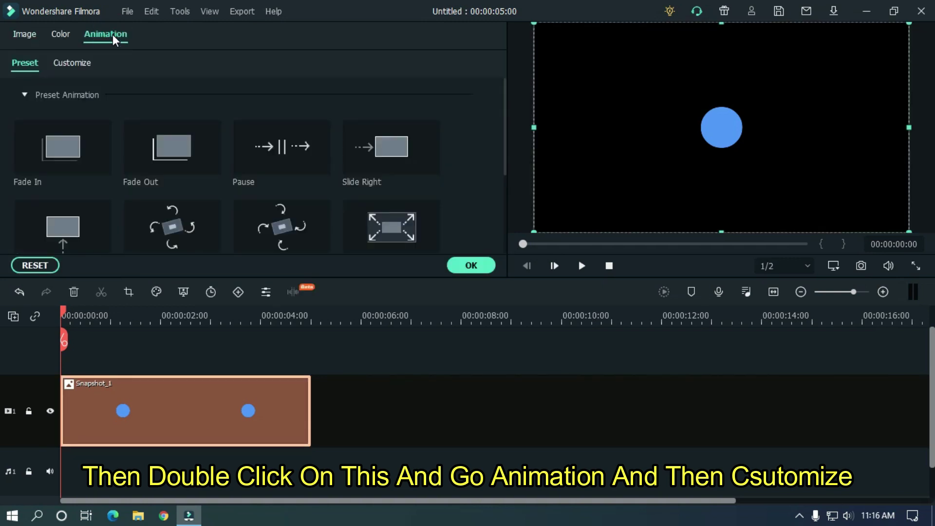
left_click(73, 62)
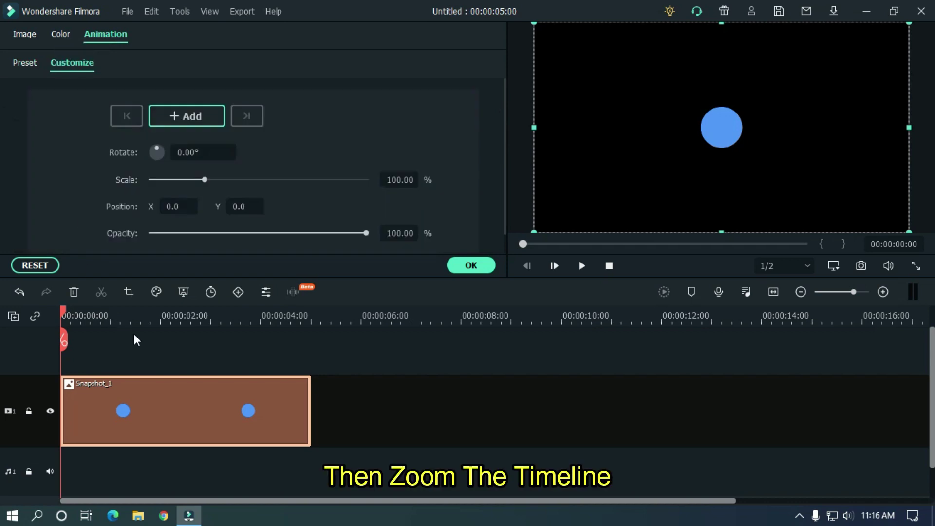
left_click_drag(162, 316, 345, 300)
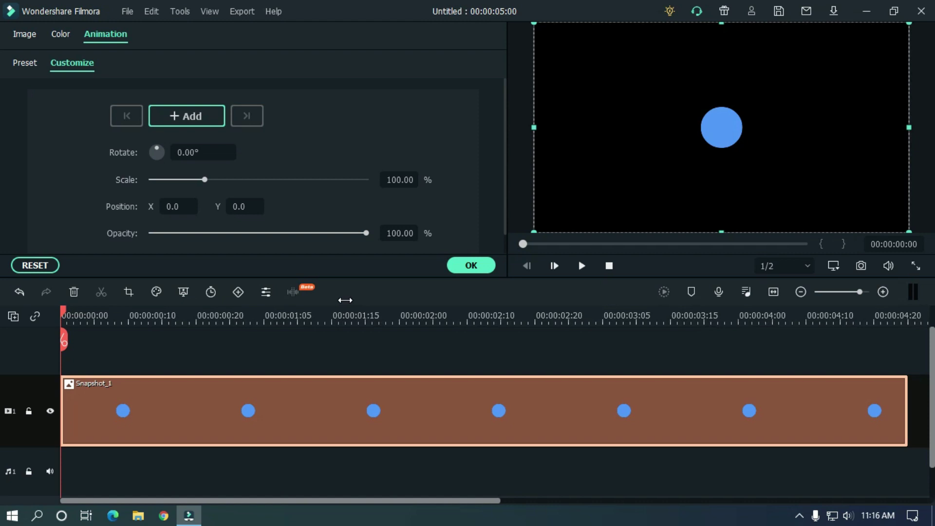
left_click(197, 115)
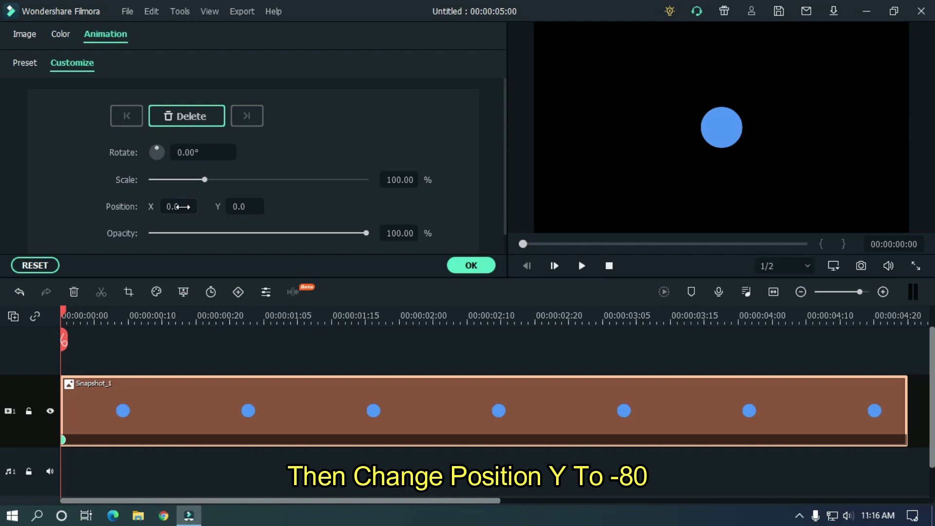
left_click_drag(251, 207, 214, 207)
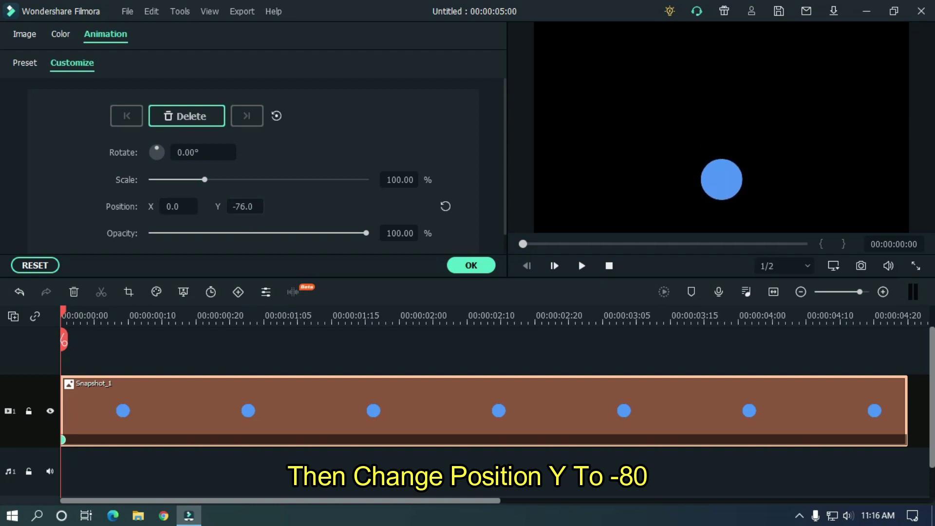
Create a second keyframe at 00:00:00:20 with the position reset to 0, and play the animation from the start
left_click_drag(66, 310, 194, 310)
left_click(197, 305)
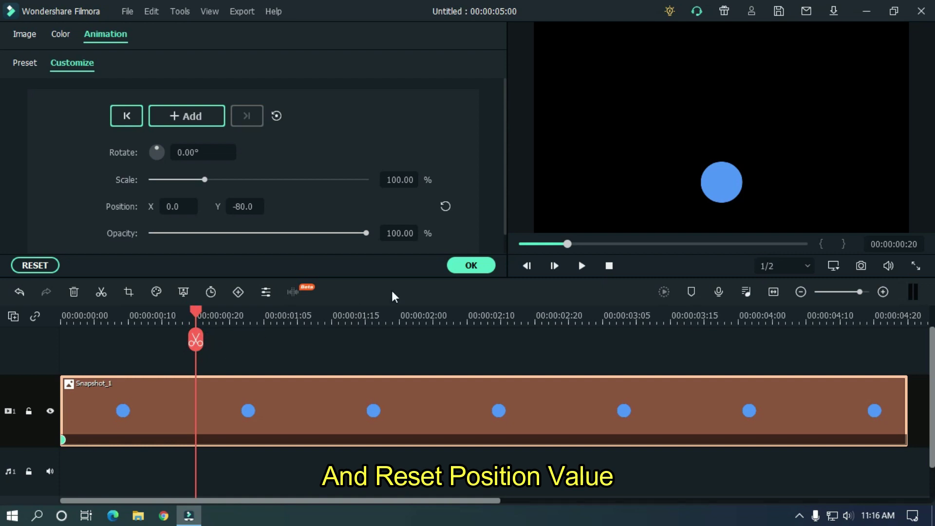
left_click(445, 206)
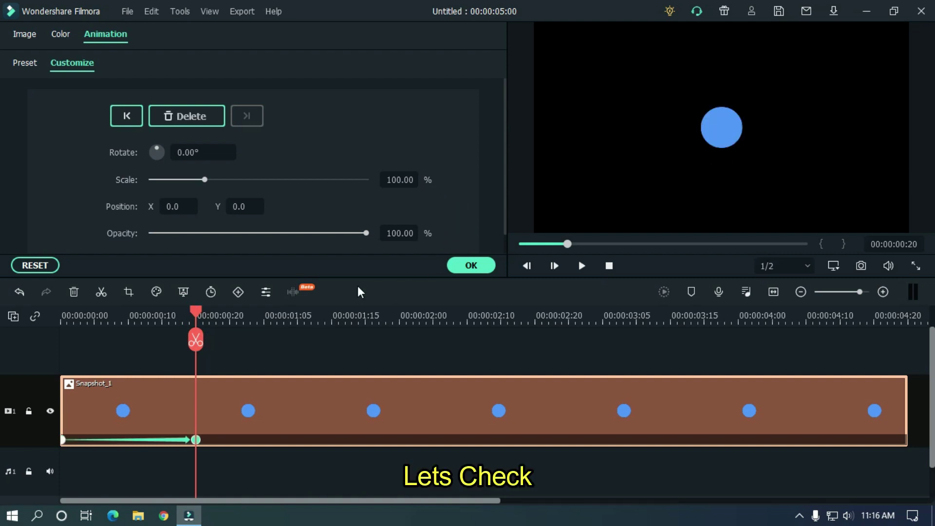
left_click_drag(192, 314, 24, 314)
key("space")
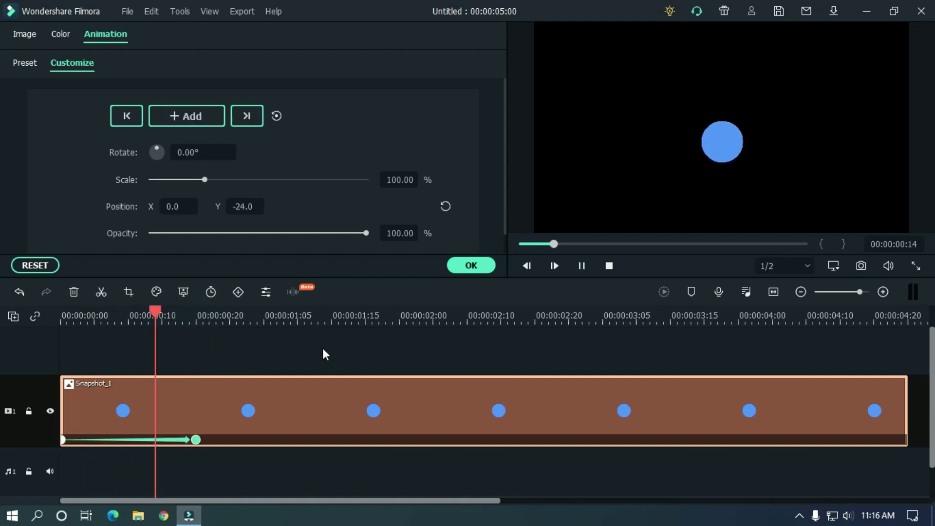
Set the opacity of the first keyframe to 0 and play the animation from the start
left_click_drag(277, 317, 51, 353)
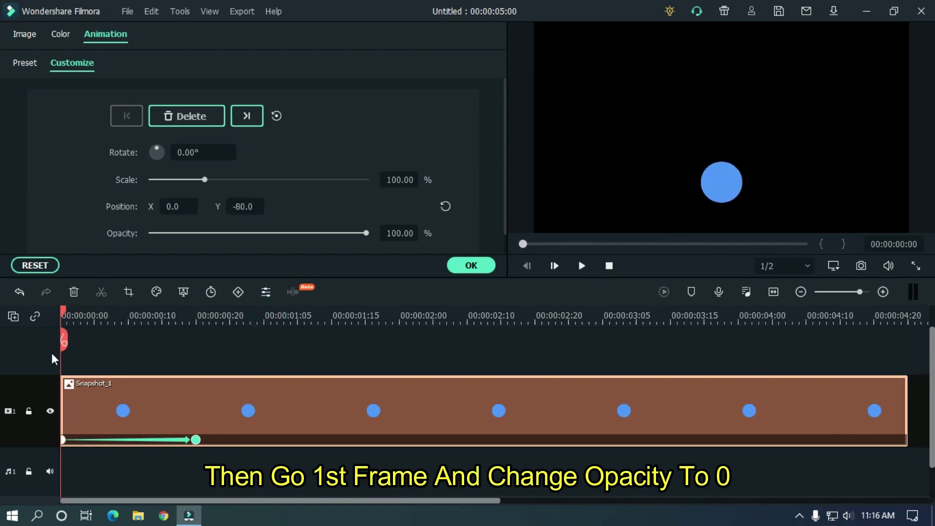
left_click_drag(364, 233, 135, 240)
left_click_drag(205, 317, 1, 329)
key("space")
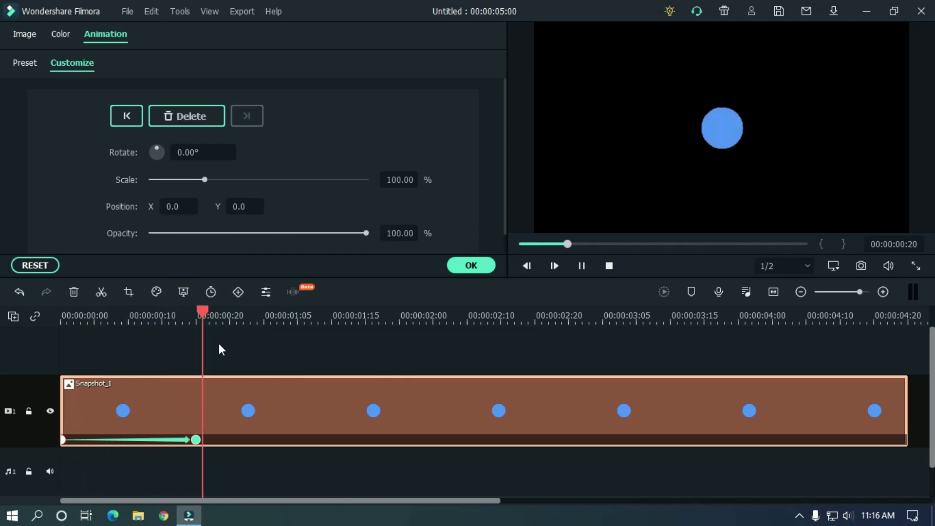
Replay the Snapshot_1 animation from the start of the timeline
left_click_drag(277, 318, 67, 321)
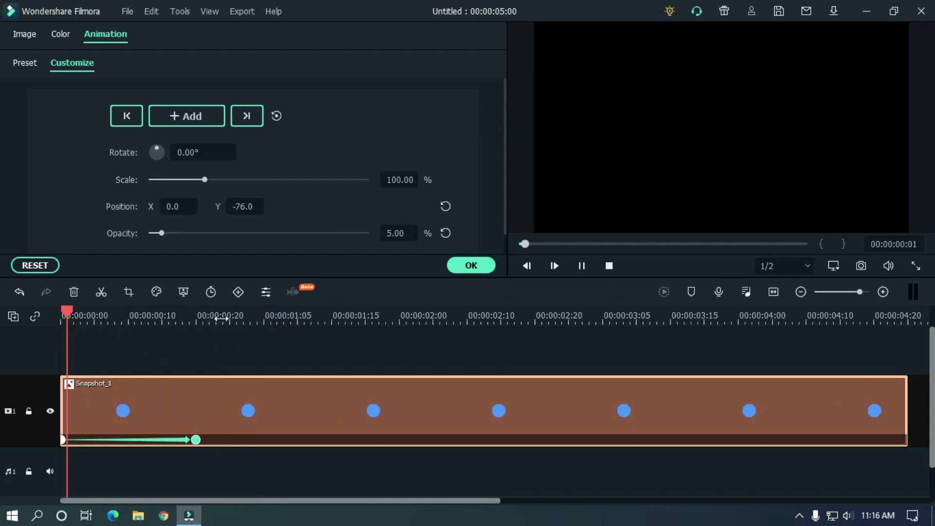
key("space")
left_click_drag(263, 315, 62, 319)
key("space")
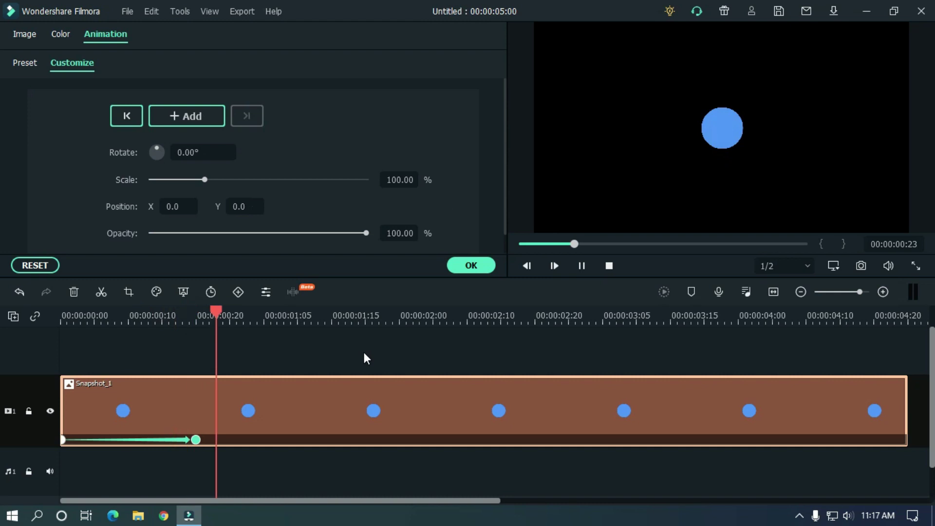
key("space")
Add a keyframe to Snapshot_1 at 00:00:01:05 and another at 00:00:01:15 with opacity 0
mouse_move(261, 314)
left_mouse_down()
mouse_move(200, 319)
mouse_move(268, 322)
left_mouse_up()
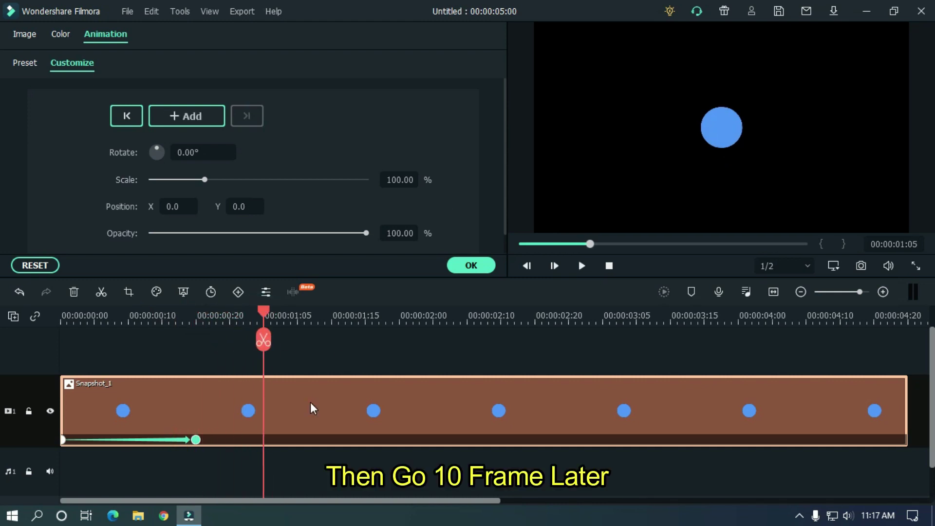
left_click(190, 115)
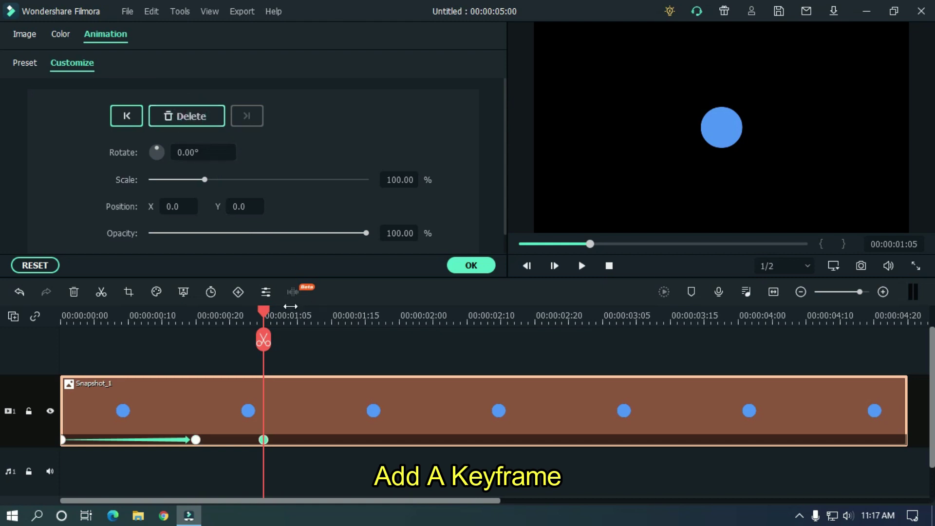
left_click_drag(272, 313, 336, 318)
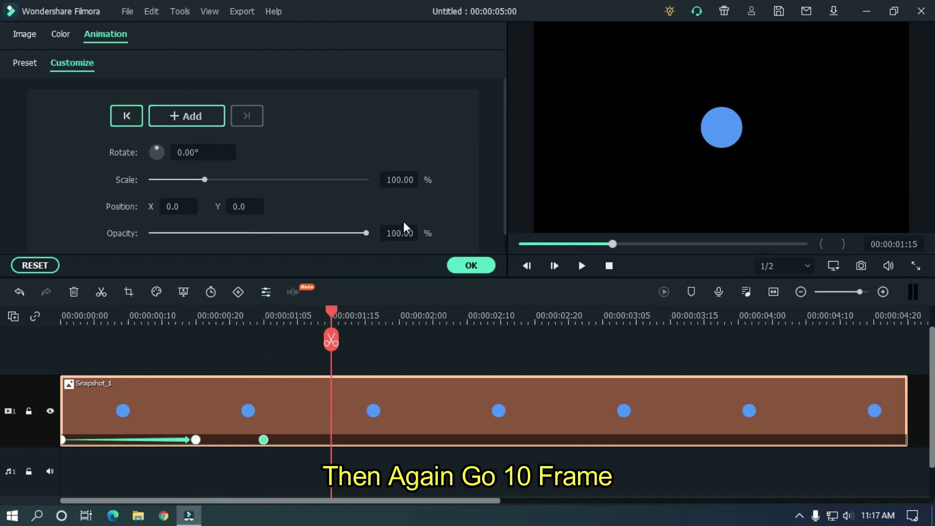
left_click_drag(366, 234, 139, 243)
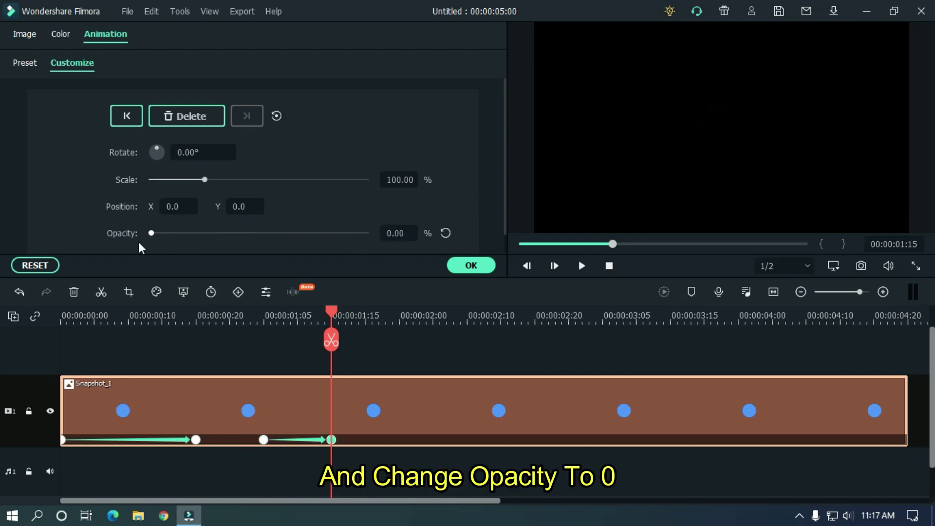
Play the clip from the beginning to check the fade-out at its end
left_click(484, 328)
left_click_drag(604, 244, 397, 248)
key("space")
left_click(496, 352)
left_click(512, 246)
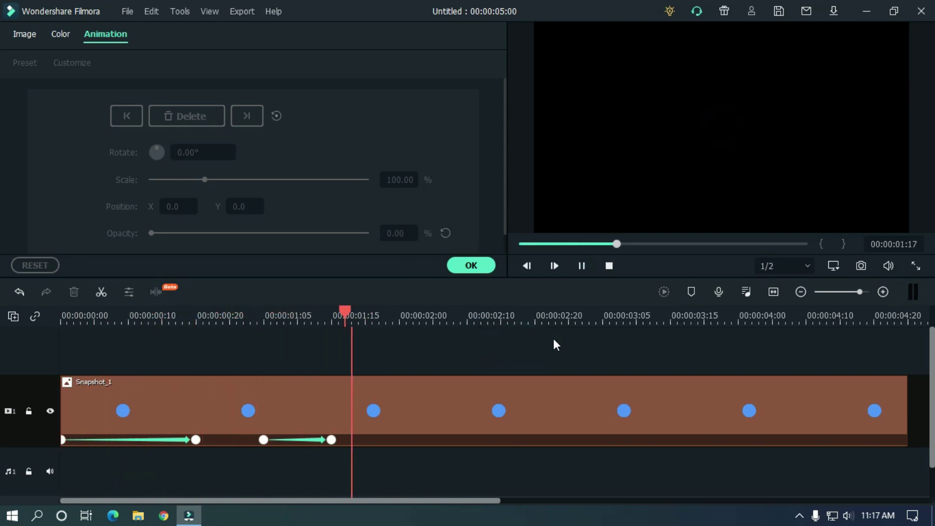
Split the Snapshot_1 clip at 00:00:01:16 and delete the part after the cut
left_click_drag(366, 323, 341, 322)
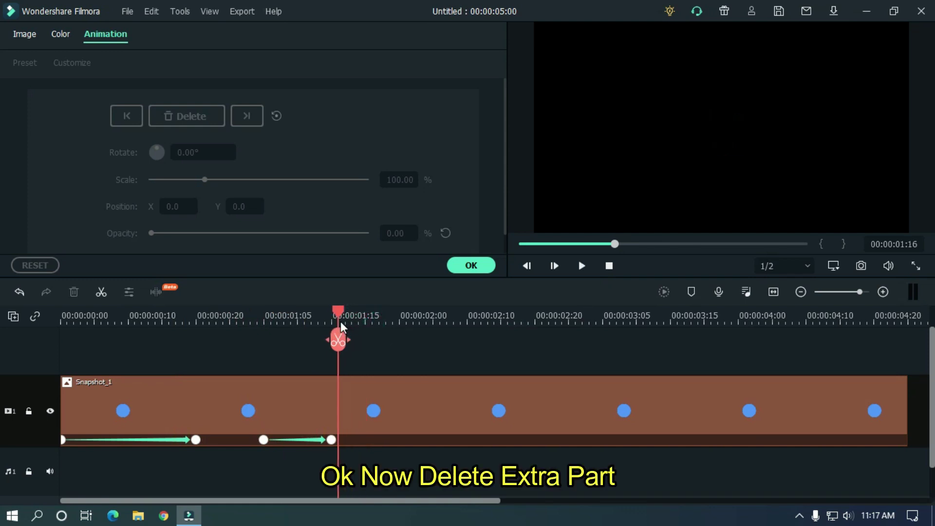
left_click(367, 384)
left_click(338, 340)
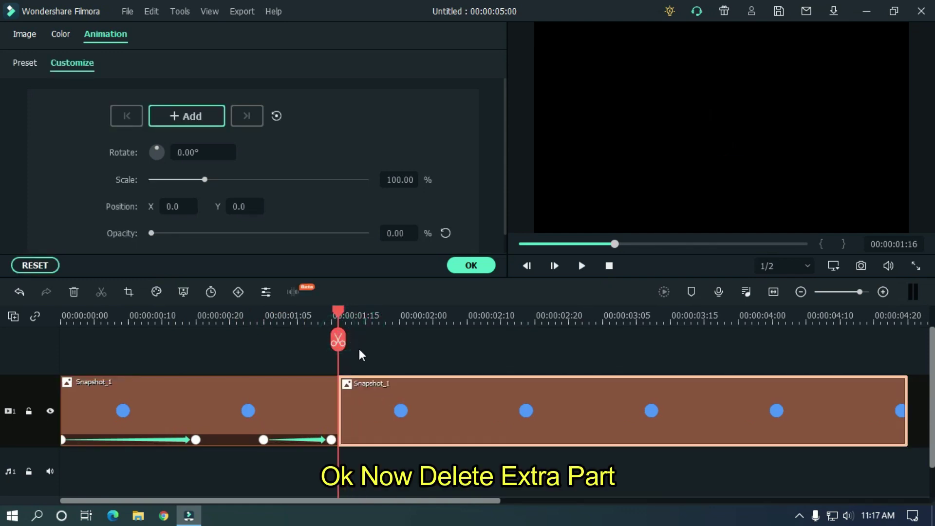
key("Delete")
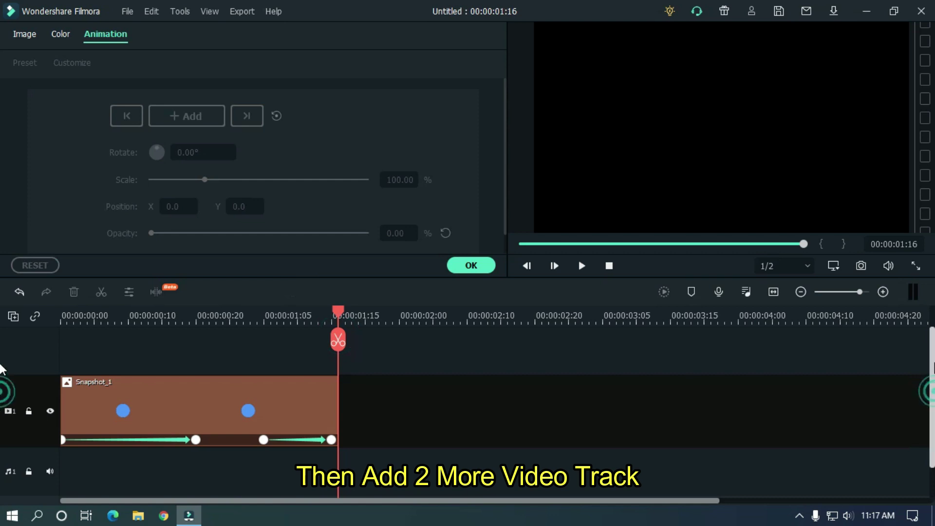
Select the trimmed Snapshot_1 clip and add two more video tracks to the timeline
left_click(155, 422)
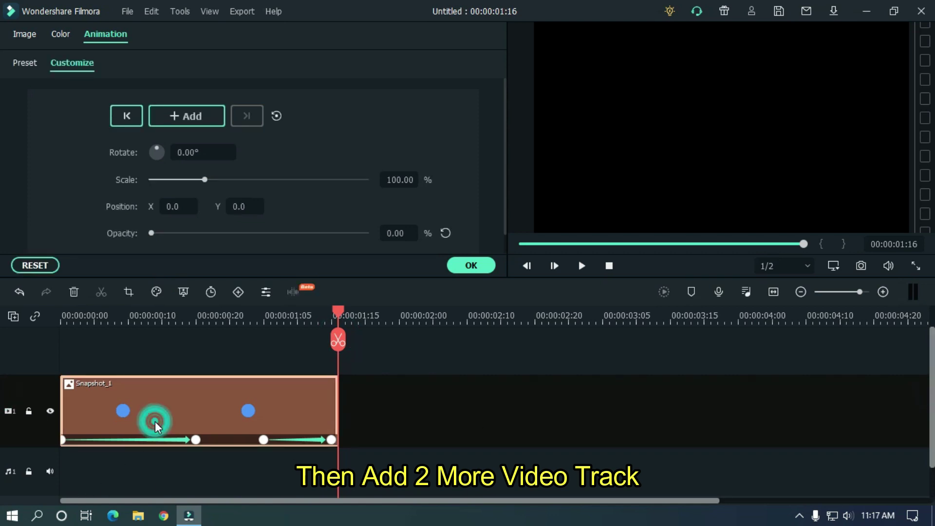
left_click(15, 319)
left_click(28, 333)
left_click(16, 317)
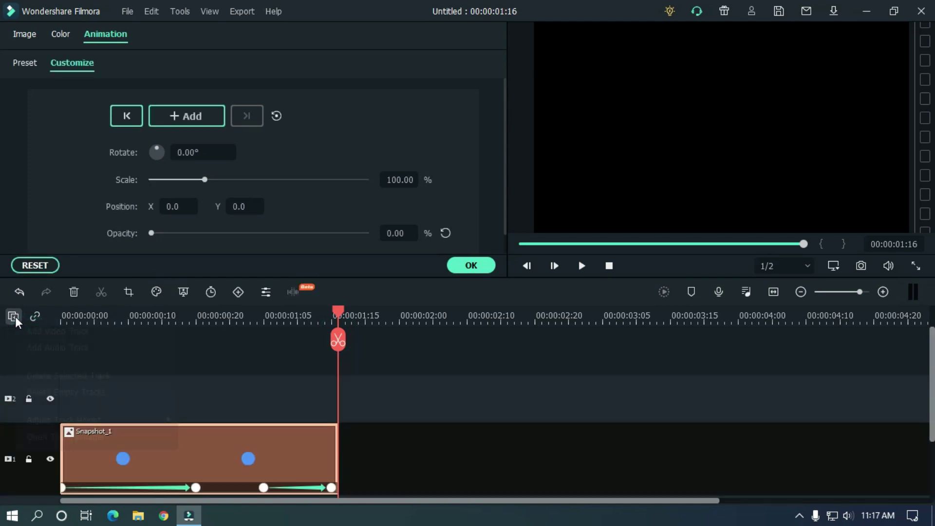
left_click(31, 331)
Paste copies of the Snapshot_1 clip at the start of video tracks 2 and 3
left_click_drag(335, 332, 66, 473)
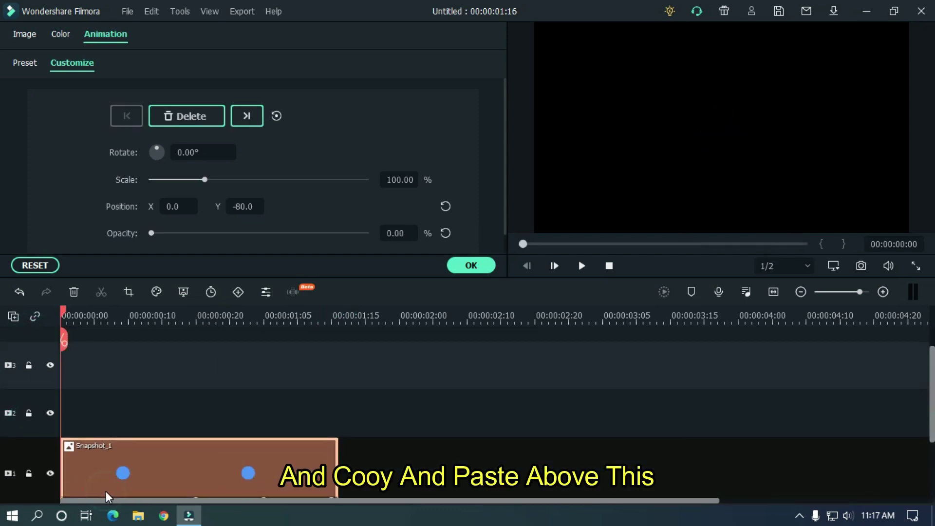
key("ctrl+v")
left_click_drag(87, 319, 8, 331)
left_click(2, 378)
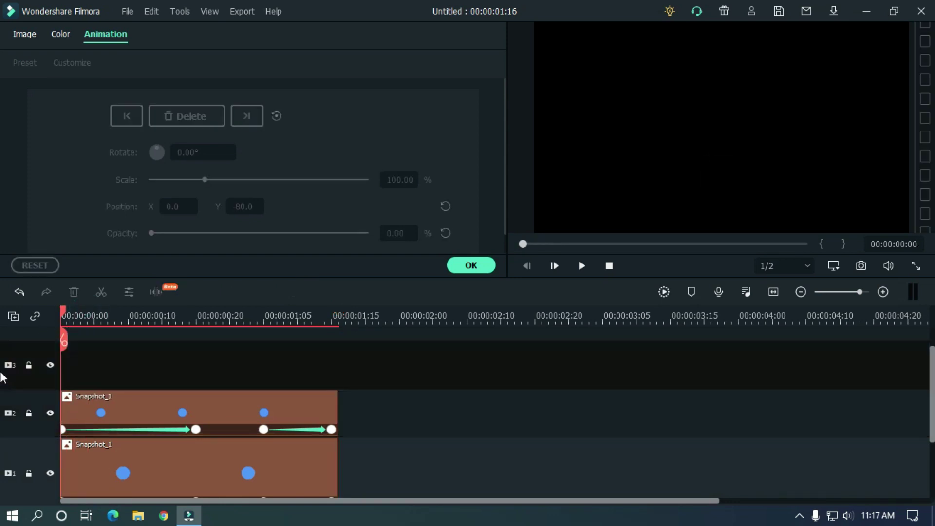
key("ctrl+v")
scroll(851, 424, "down", 1)
With the playhead at 00:00:00:24, set the X position of the clip on track 3 to -97
left_click_drag(329, 318, 223, 317)
left_click(469, 267)
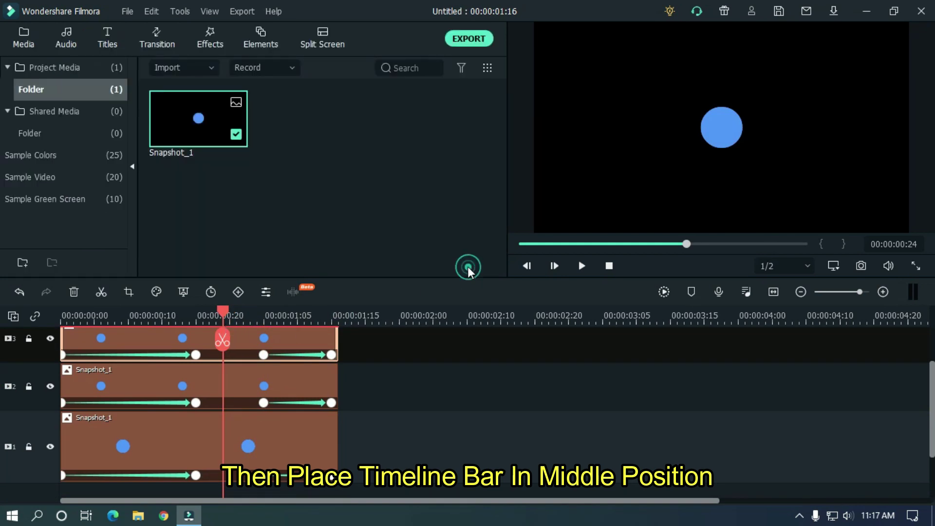
scroll(263, 359, "up", 1)
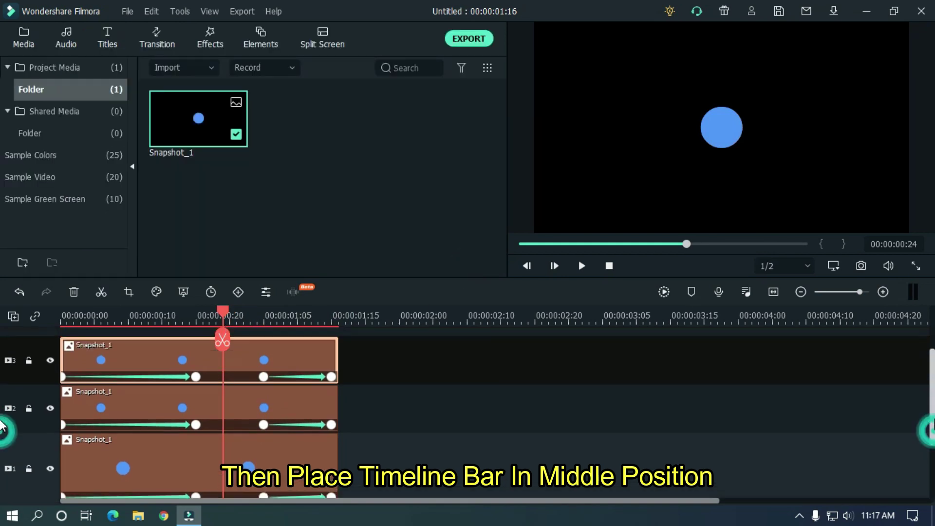
double_click(265, 349)
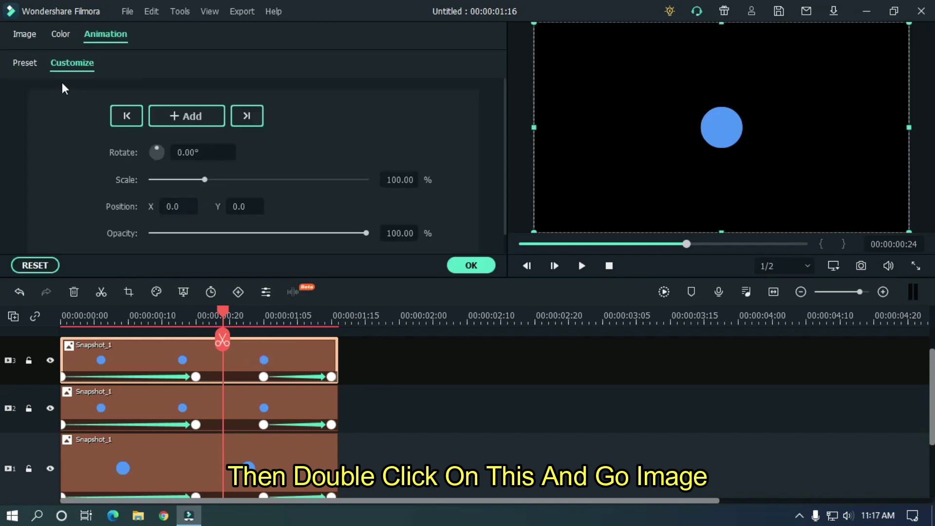
left_click(28, 30)
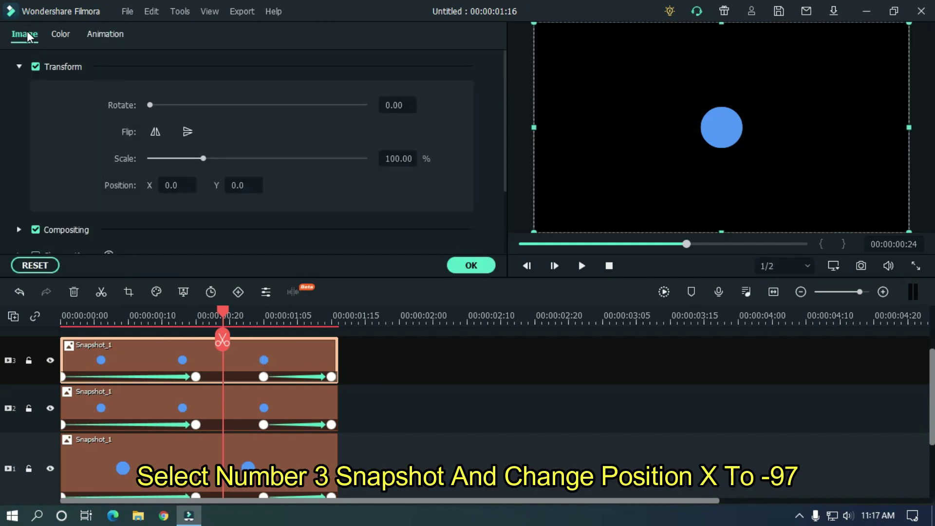
left_click(185, 185)
key("Return")
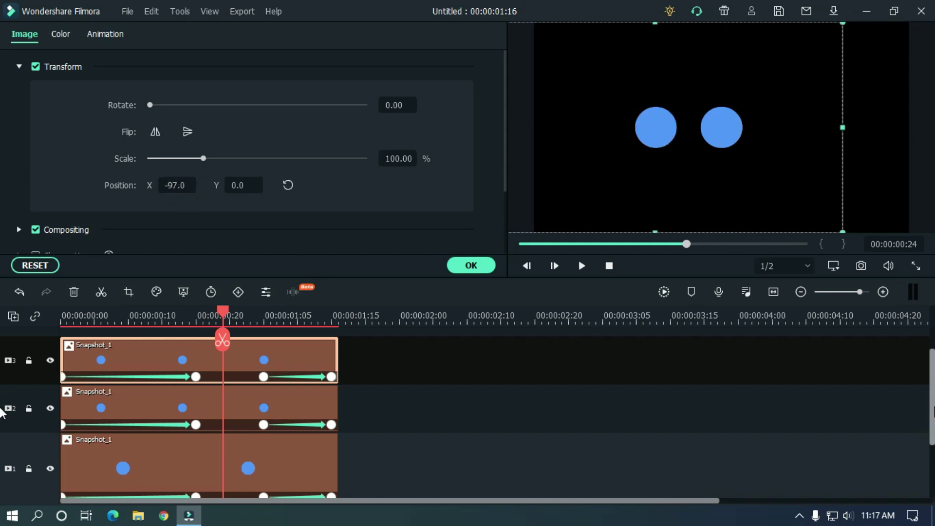
Set the X position of the Snapshot_1 clip on track 1 to 97
scroll(293, 427, "down", 1)
left_click(267, 426)
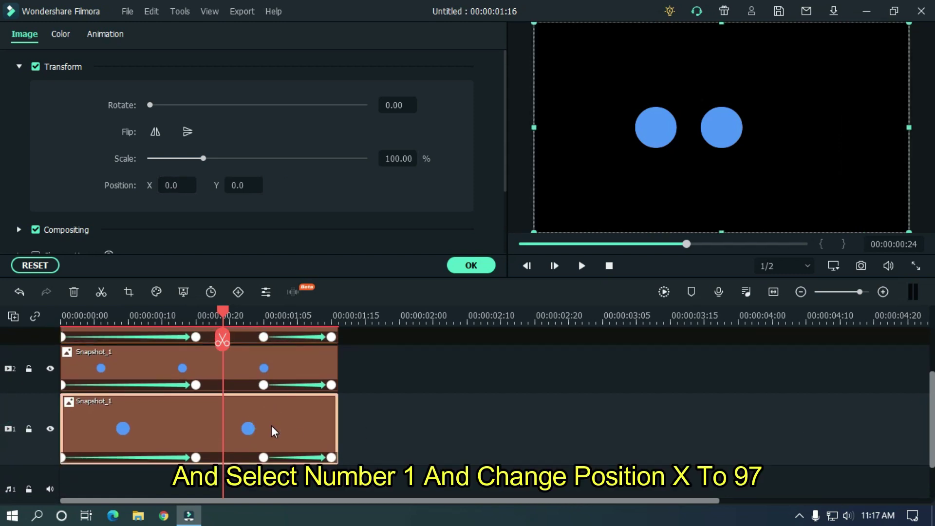
left_click(179, 184)
type("97")
key("Return")
left_click(428, 351)
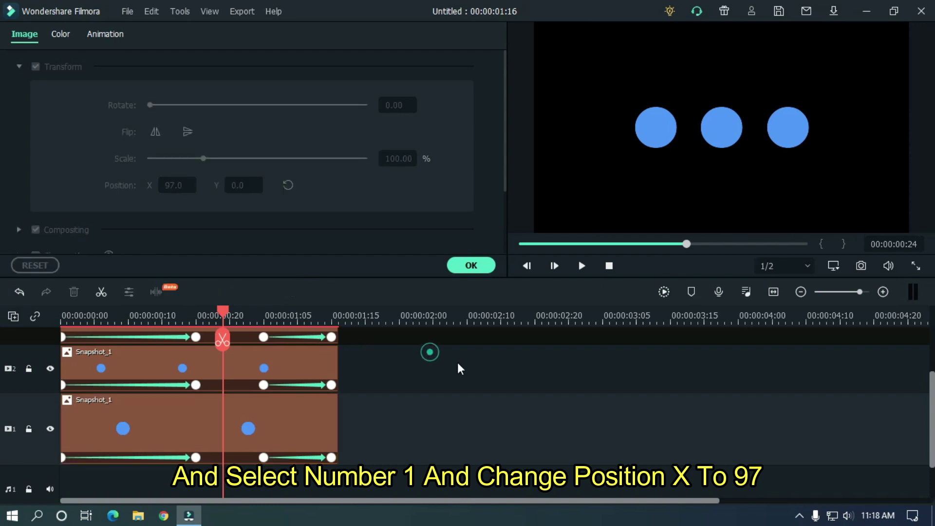
Play the three-circle animation from the start to check the spacing and motion
left_click_drag(673, 244, 574, 248)
key("space")
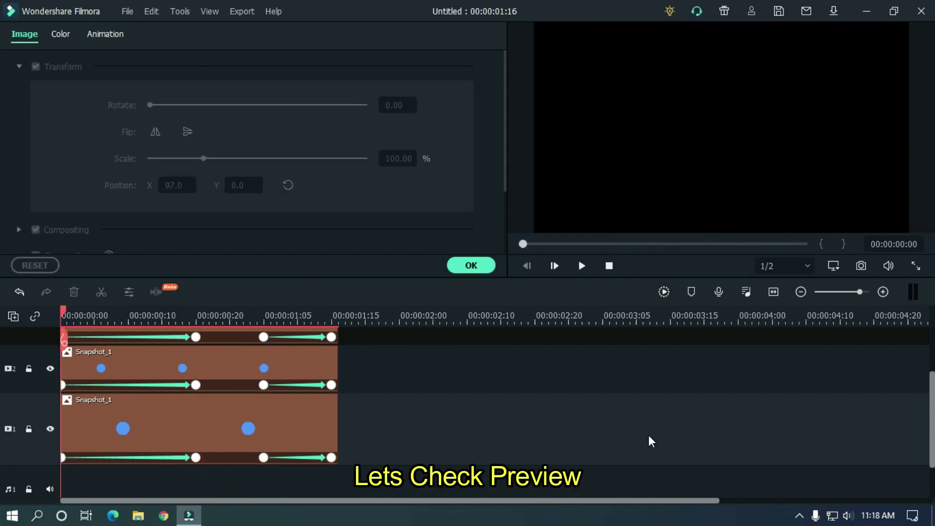
left_click(653, 436)
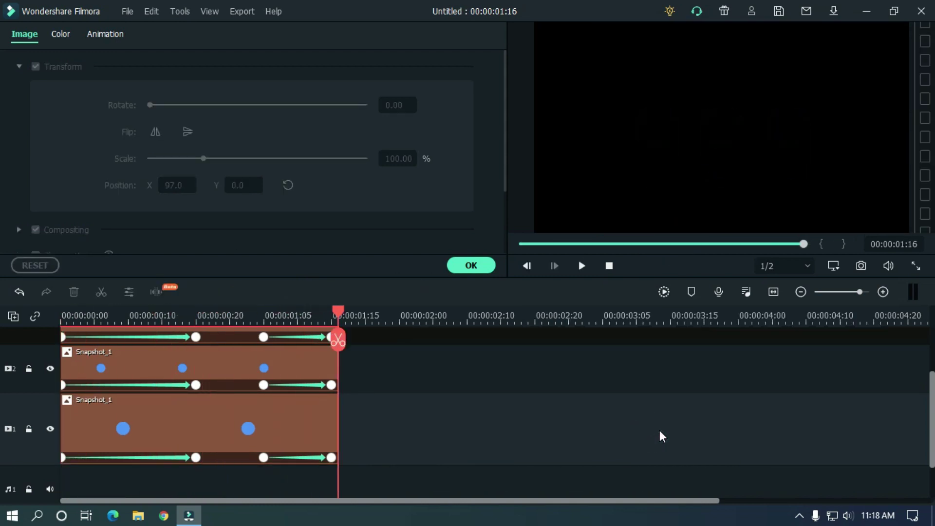
left_click(675, 243)
key("space")
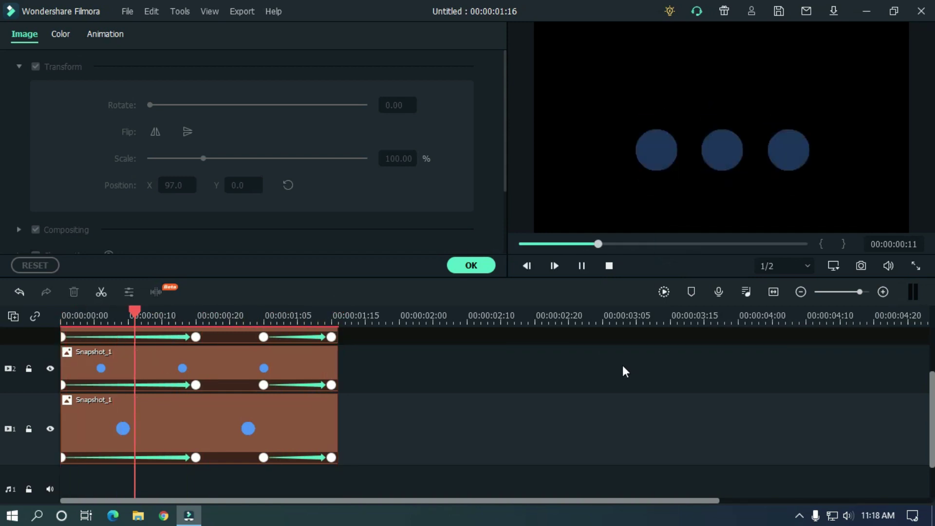
Shift the Snapshot_1 clip on track 2 so that it starts at 00:00:00:05
scroll(2, 433, "up", 1)
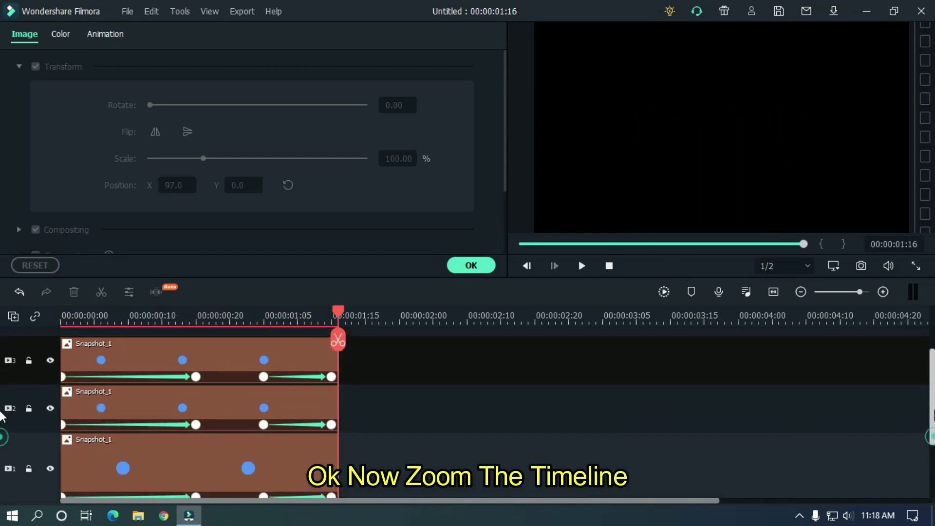
left_click_drag(349, 319, 37, 330)
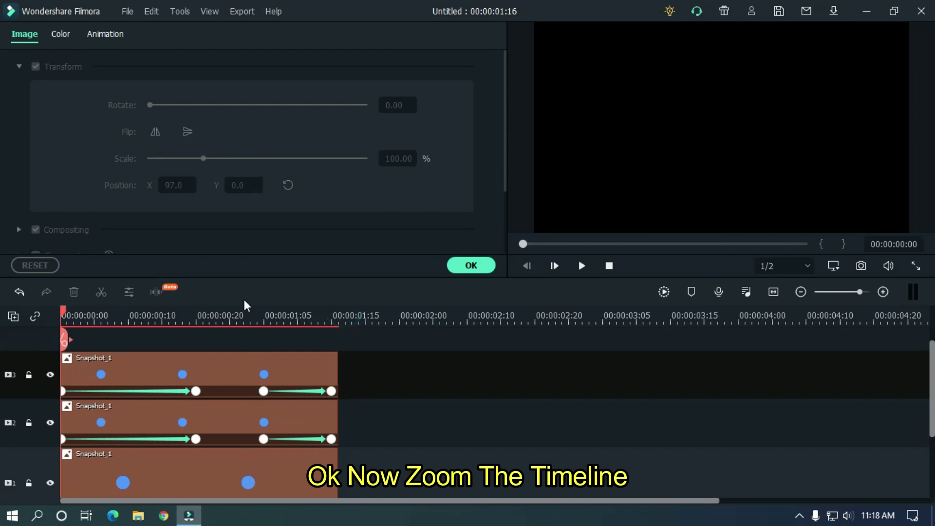
scroll(244, 315, "up", 3)
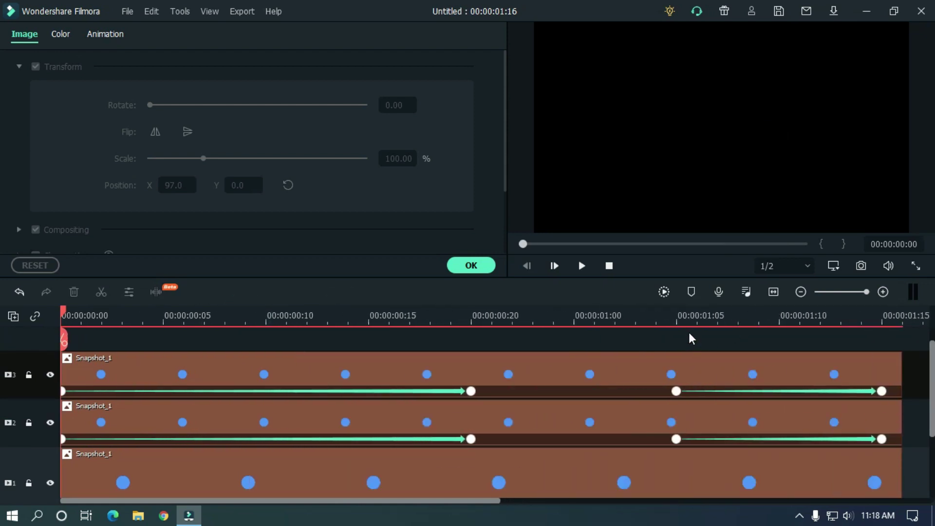
scroll(766, 386, "down", 1)
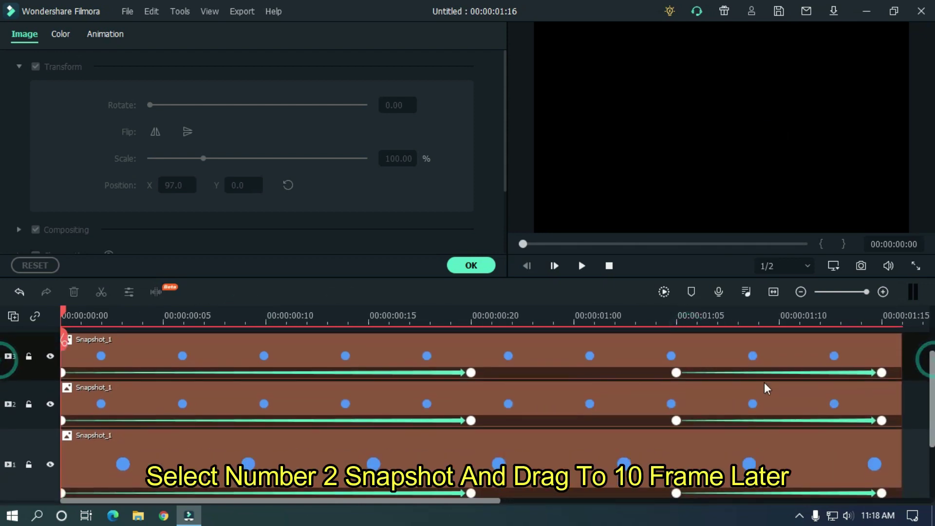
left_click(162, 411)
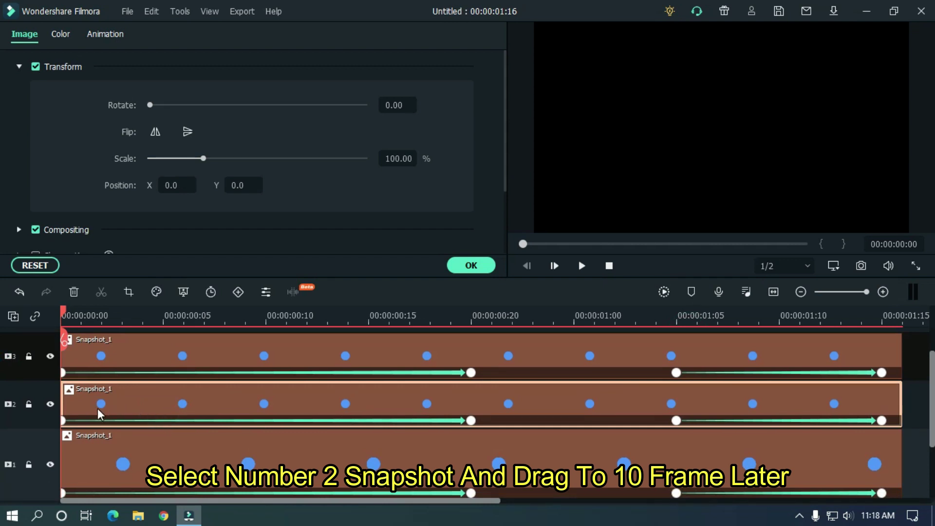
left_click_drag(87, 407, 197, 401)
Shift the Snapshot_1 clip on track 1 so that it starts at 00:00:00:10
left_click(162, 459)
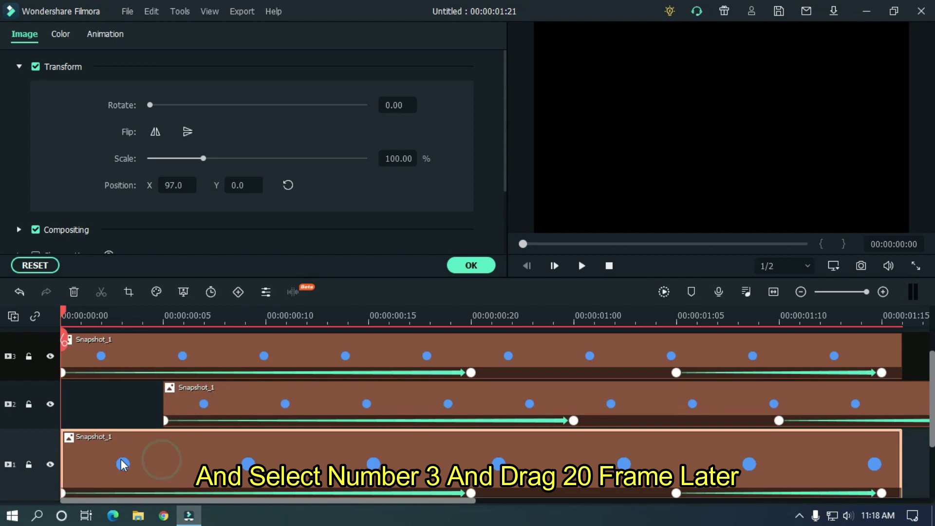
left_click_drag(107, 459, 316, 450)
left_click(268, 317)
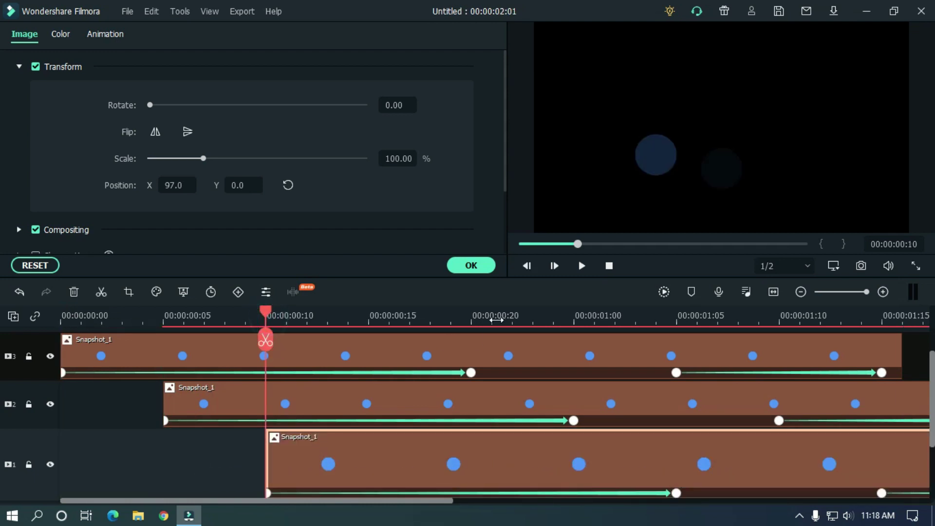
Play the staggered three-circle animation from the start to check its timing
scroll(497, 321, "down", 3)
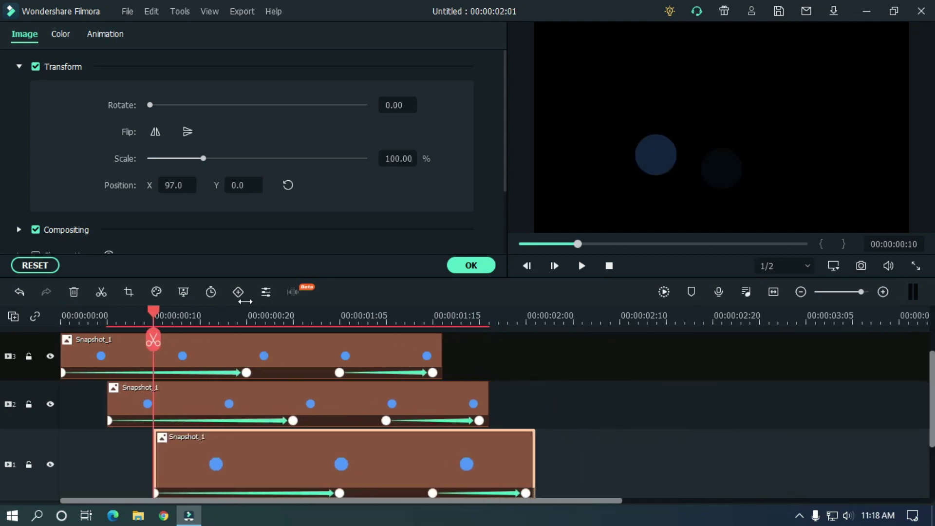
left_click(619, 374)
key("space")
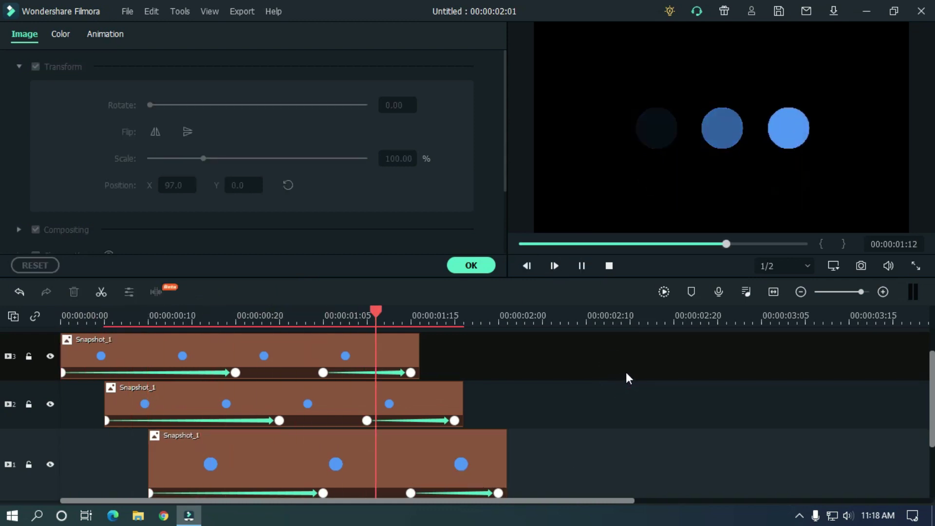
left_click(609, 265)
key("space")
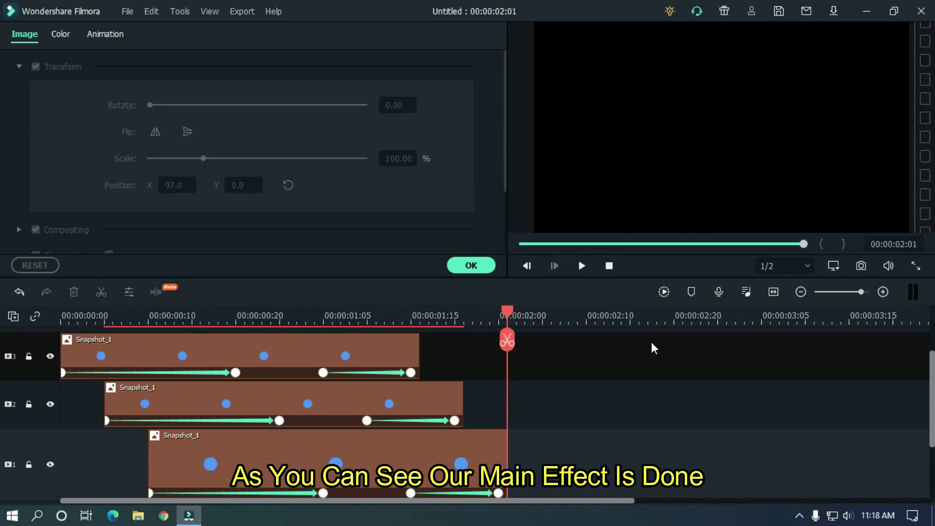
scroll(1, 415, "down", 1)
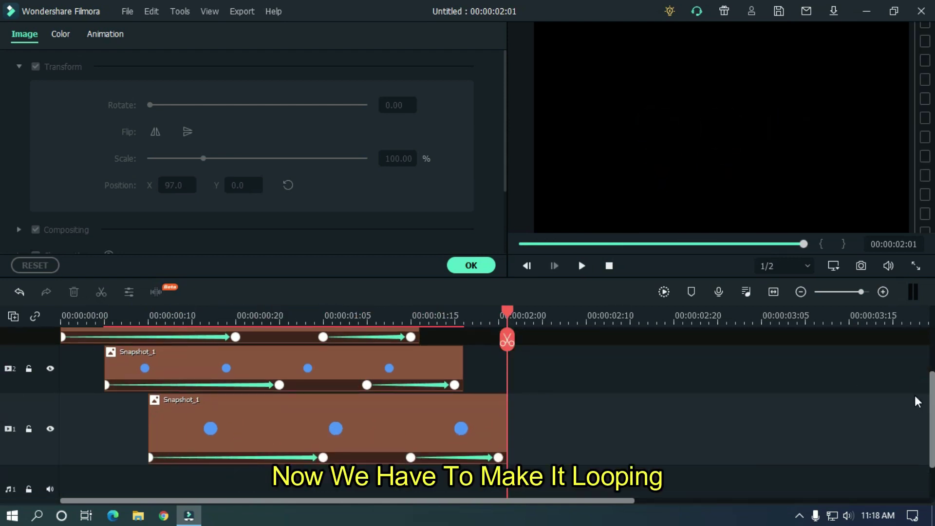
Export the three-circle animation as an MP4 named Tutorial to the Tutorial Video folder
left_click(481, 268)
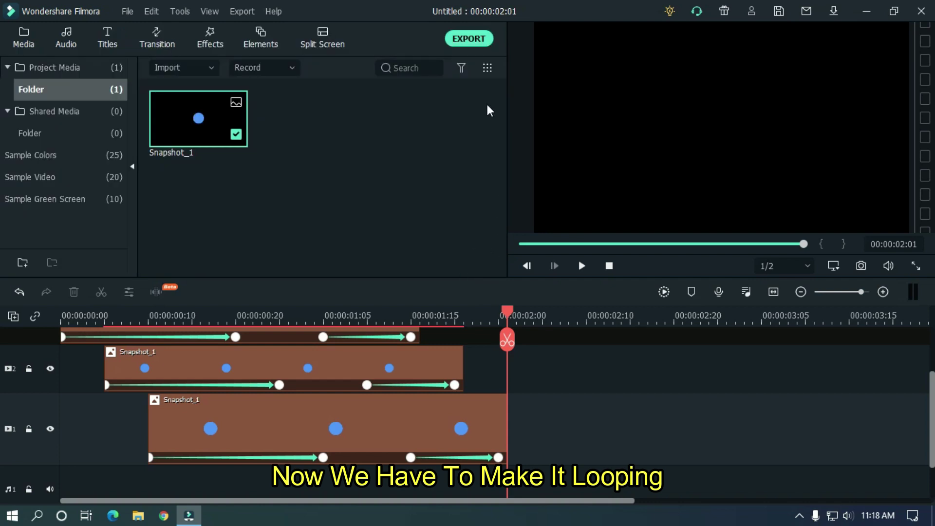
left_click(468, 38)
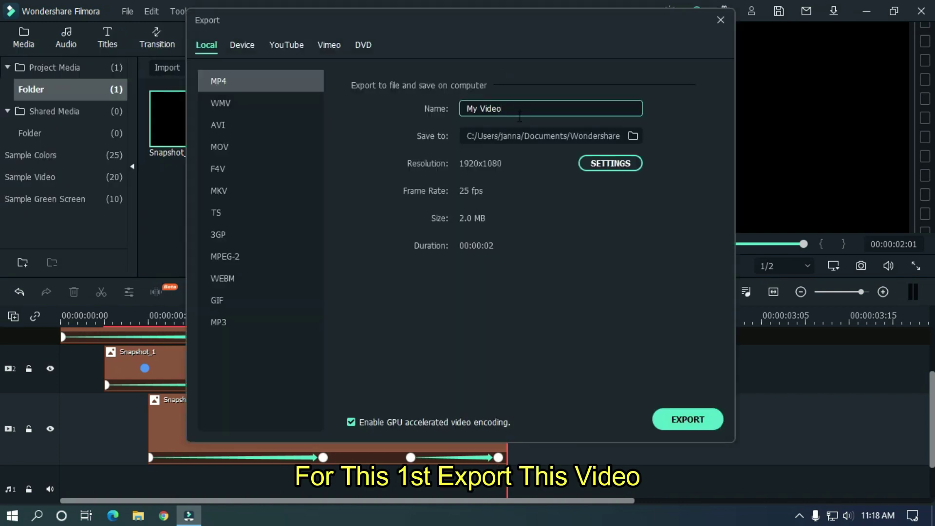
left_click(632, 135)
left_click(253, 206)
left_click(551, 307)
type("Tutorial")
left_click(687, 419)
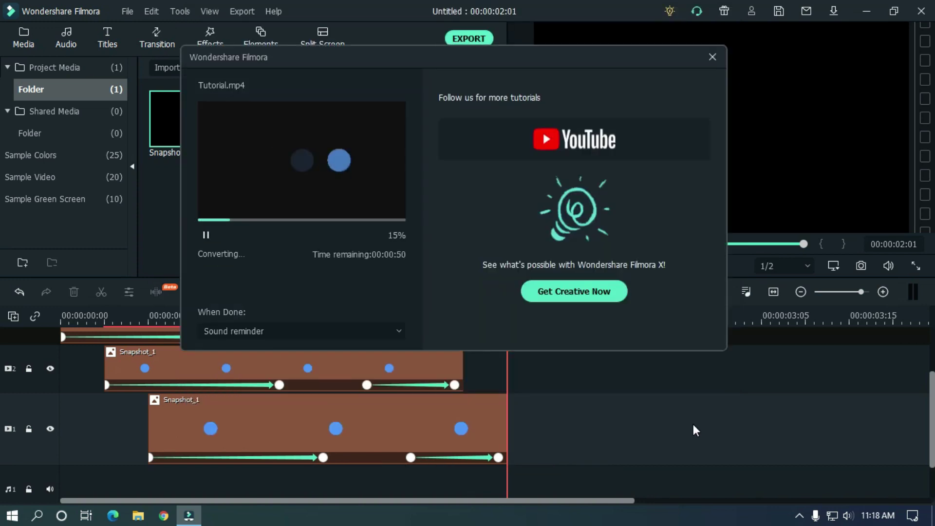
Import the exported Tutorial.mp4 from its output folder into the project media
left_click(272, 328)
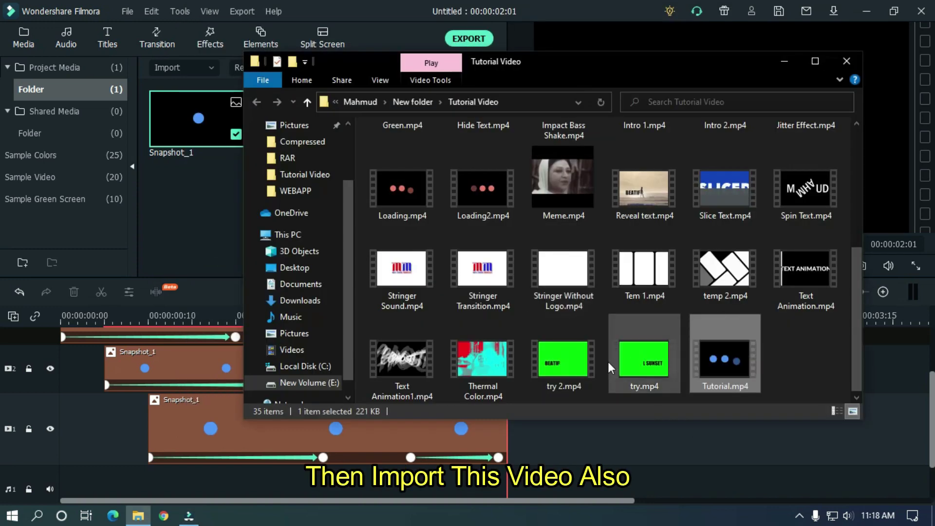
left_click_drag(724, 366, 214, 234)
Delete all Snapshot_1 clips from the timeline and place the Tutorial video at the start of track 1
scroll(585, 395, "down", 1)
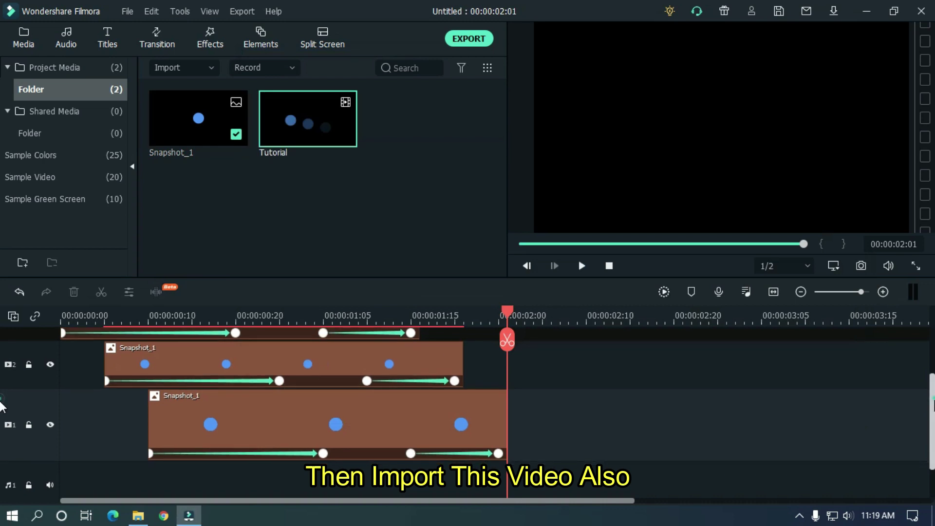
left_click_drag(600, 463, 77, 298)
key("Delete")
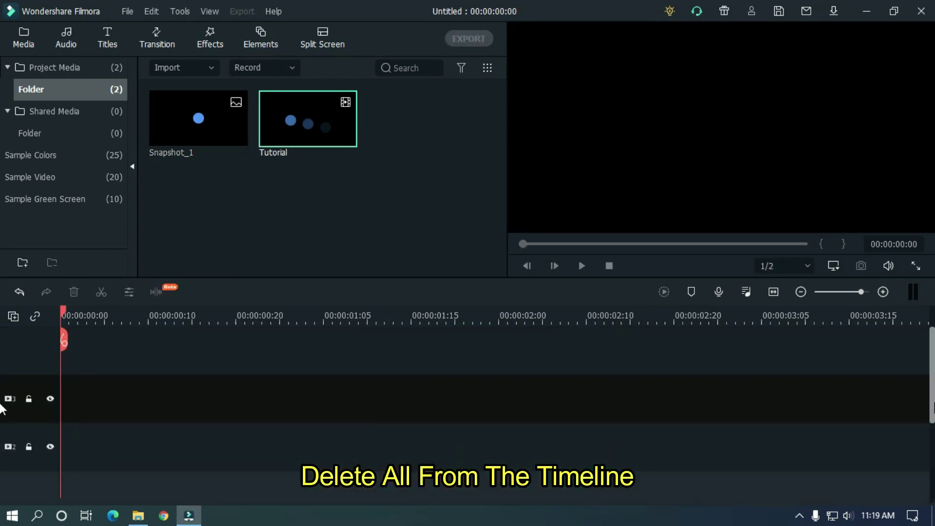
mouse_move(313, 124)
left_click_drag(304, 196, 321, 399)
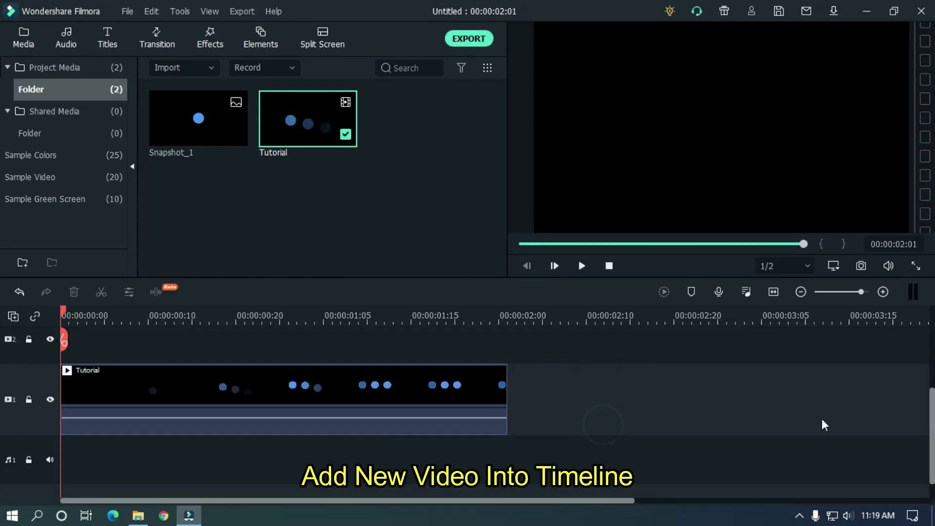
Play the Tutorial clip from the start to check how the circles fade out
left_click(742, 424)
key("space")
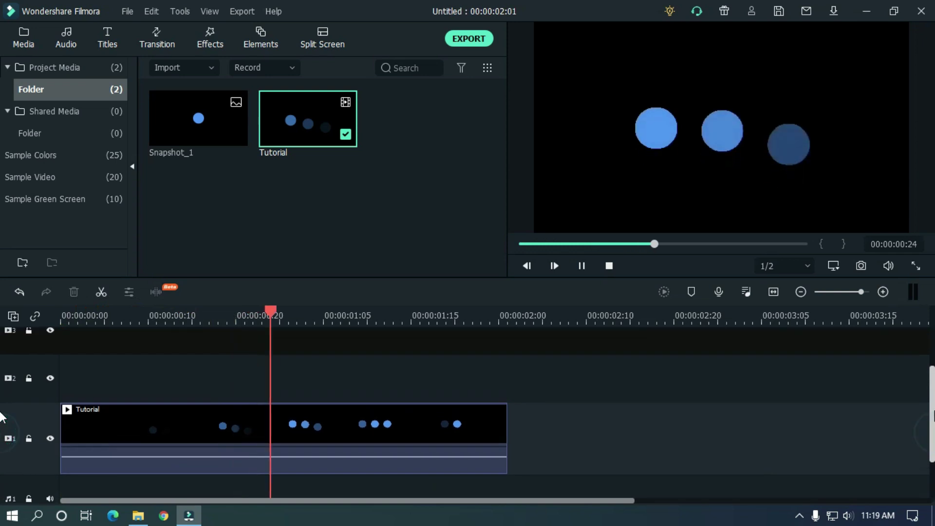
key("space")
Add a second Tutorial clip on track 2 starting at 00:00:01:11, where the first circle has nearly faded out
left_click_drag(469, 315, 1, 370)
left_click_drag(66, 313, 381, 300)
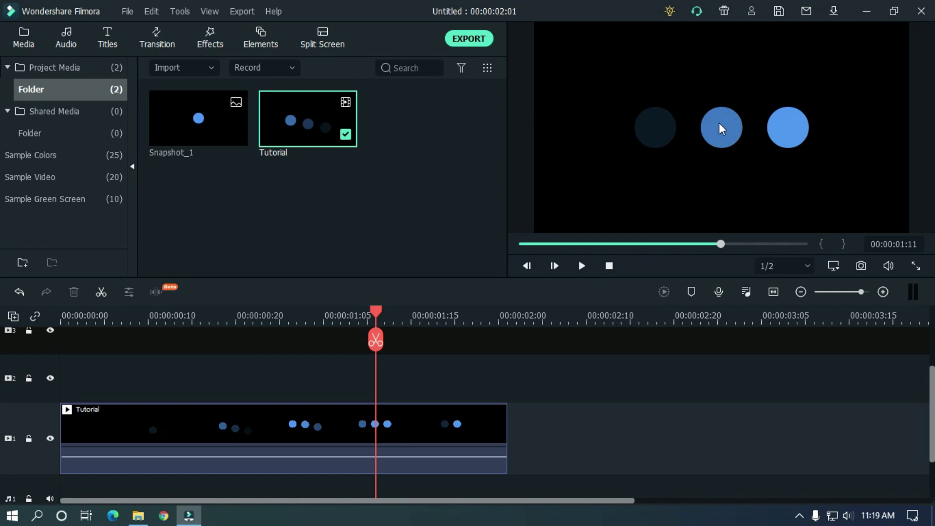
left_click(471, 422)
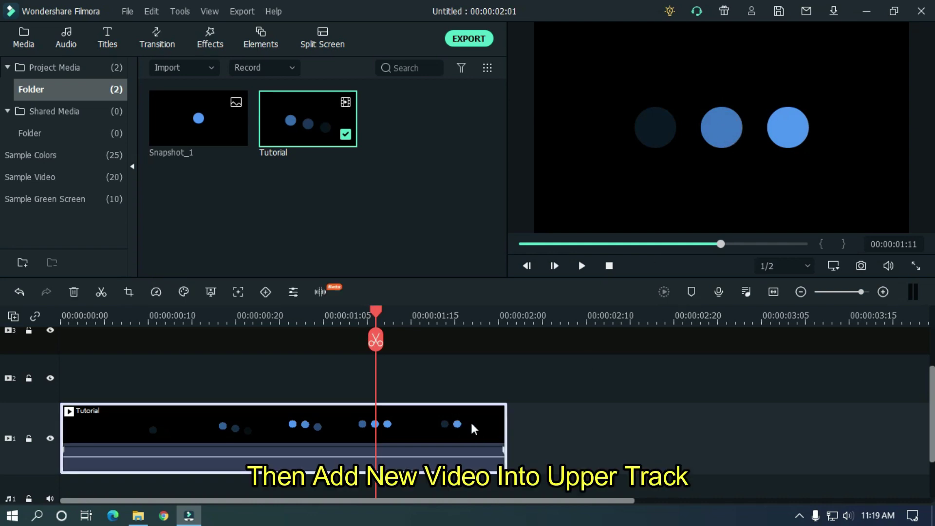
left_click_drag(306, 110, 367, 399)
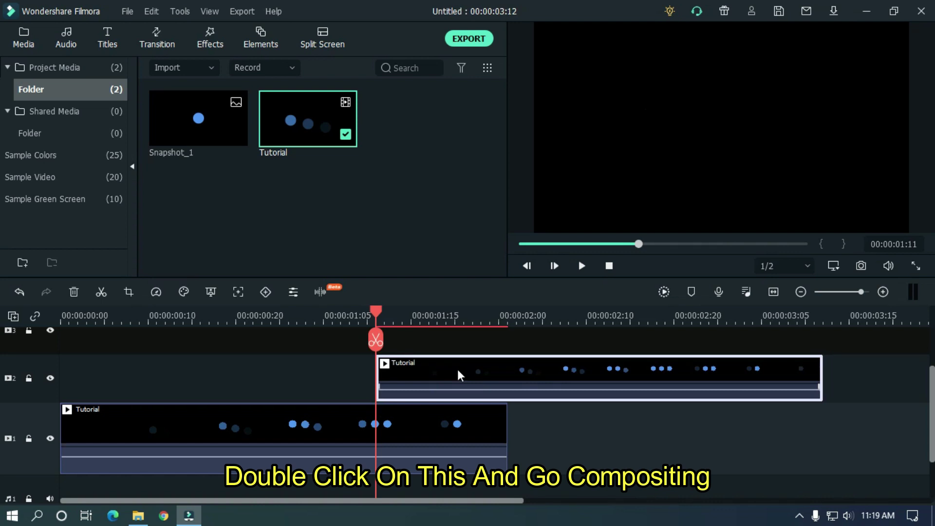
Set the blending mode of the Tutorial clip on track 2 to Screen
double_click(458, 370)
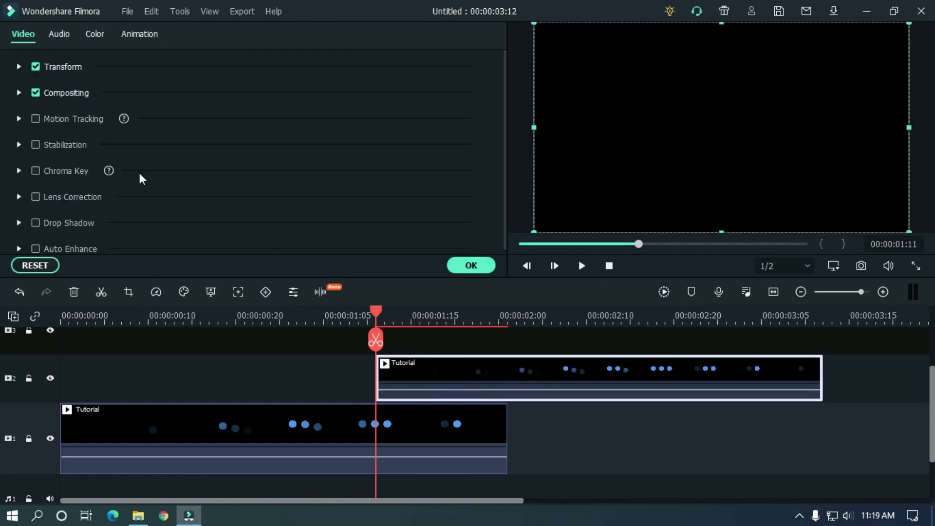
left_click(19, 92)
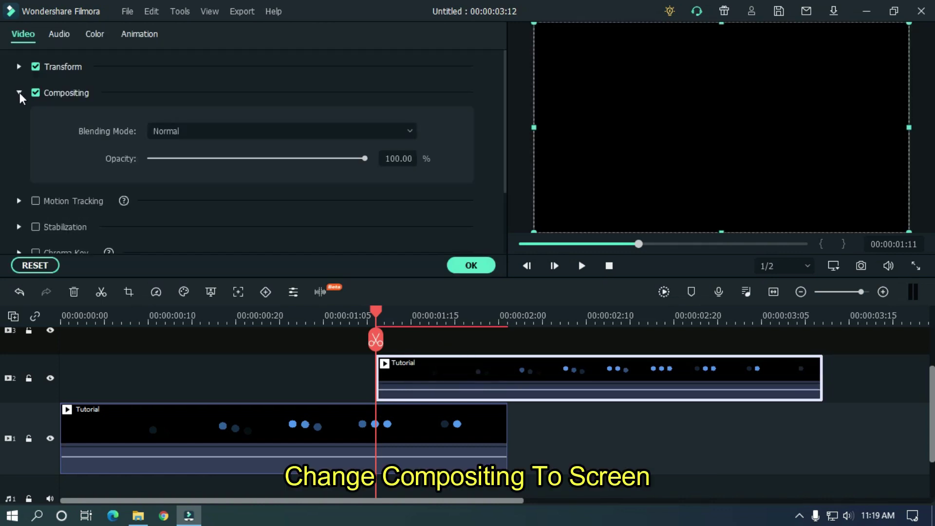
left_click(203, 130)
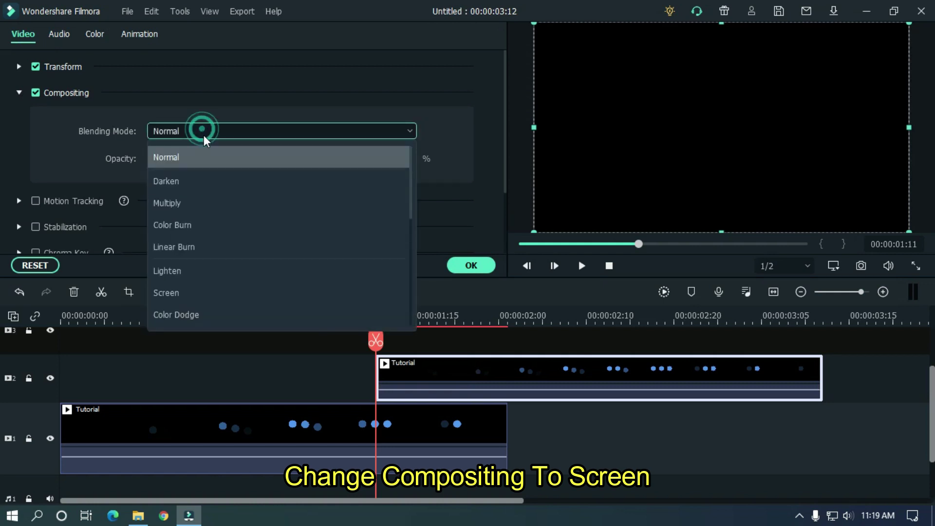
left_click(224, 293)
Play the two overlapping Tutorial clips from the start to check the loop transition
left_click(627, 498)
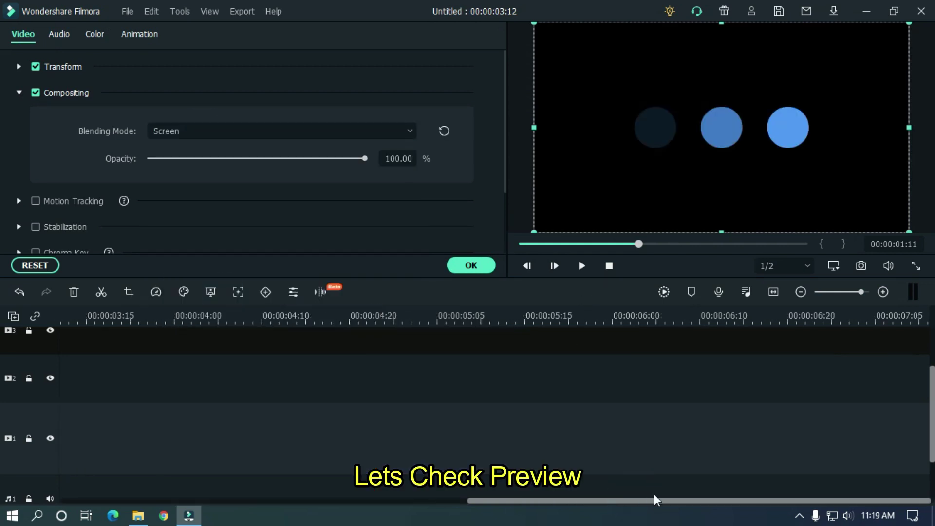
left_click_drag(652, 501, 245, 501)
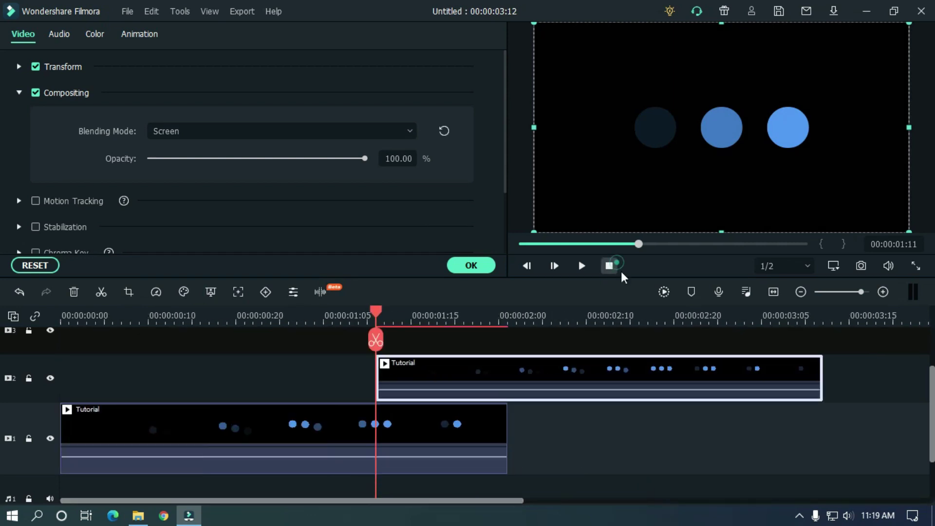
left_click(609, 265)
key("space")
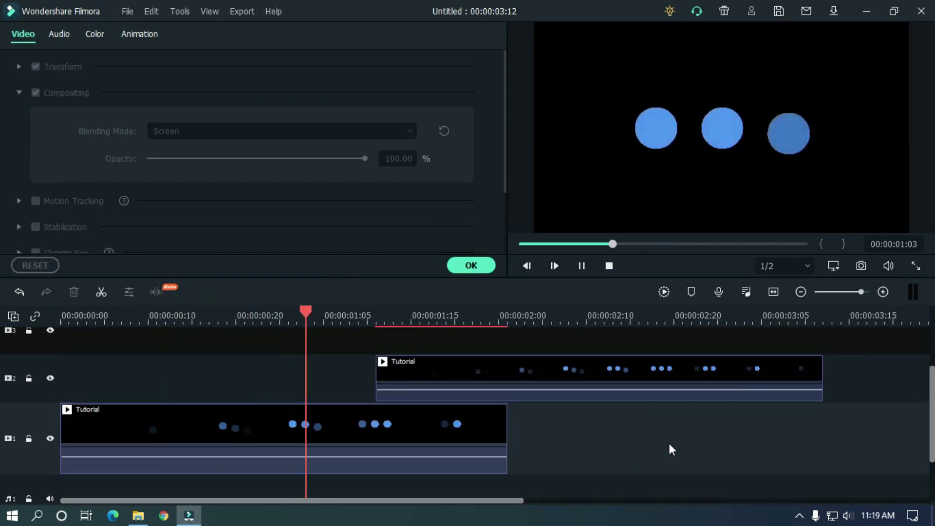
key("space")
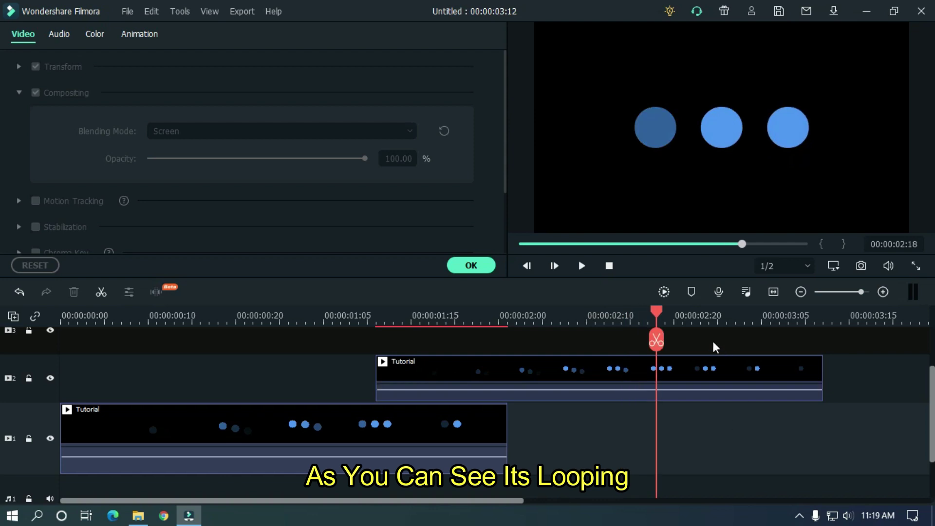
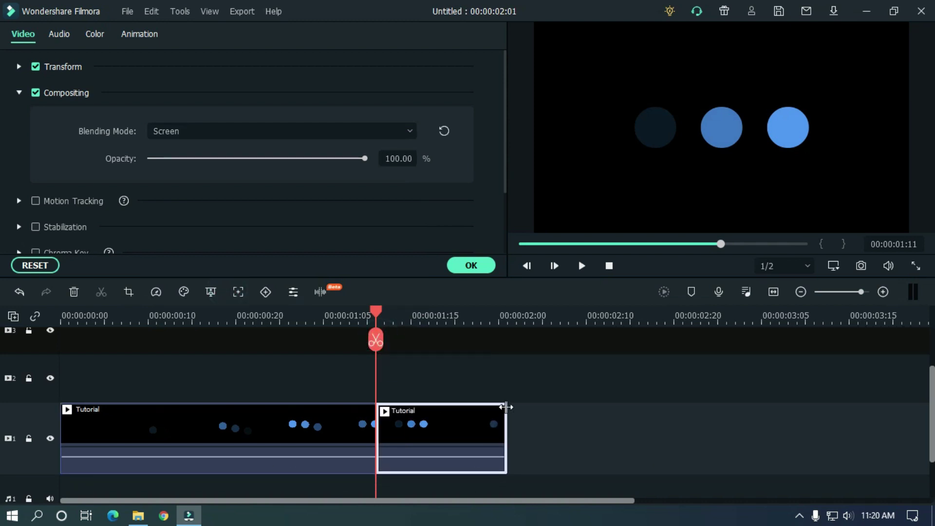
Copy both parts of the split Tutorial clip and paste them on track 2 at the split position, 00:00:01:11
left_click_drag(605, 438, 204, 395)
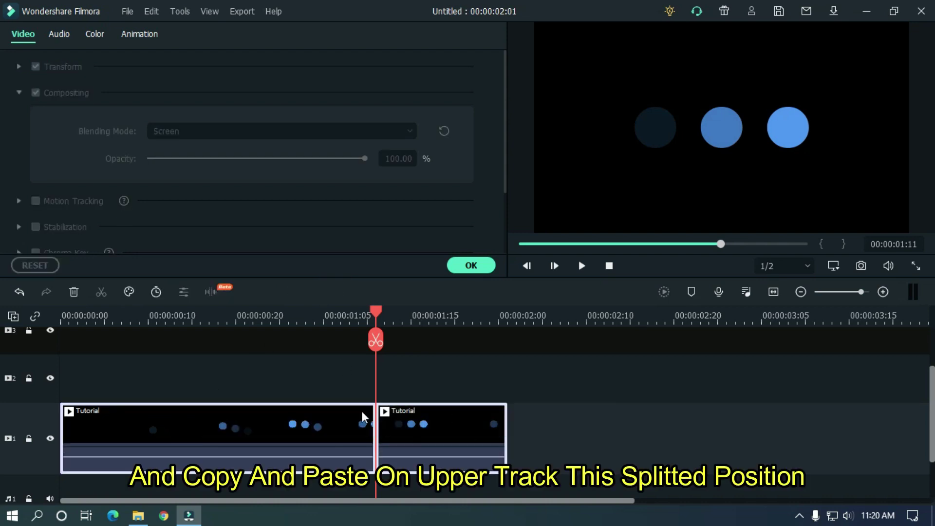
left_click(3, 375)
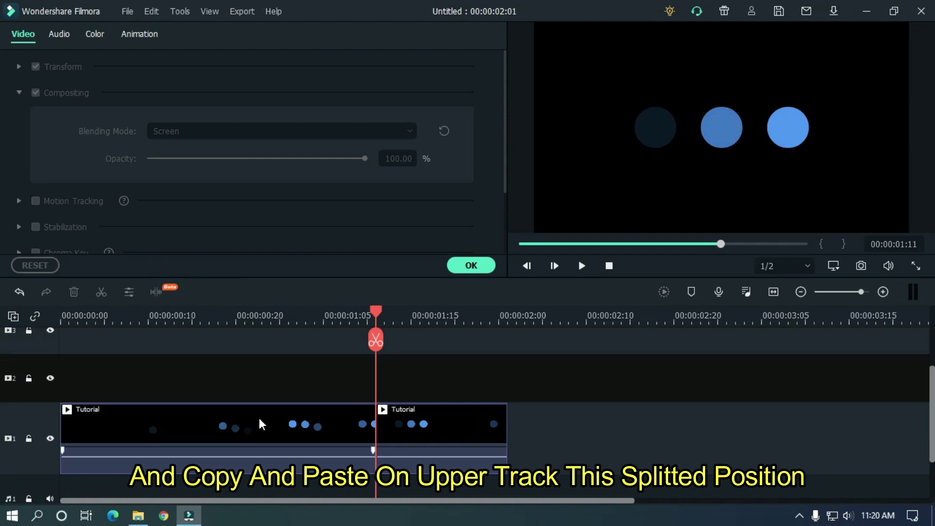
key("ctrl+v")
scroll(603, 463, "up", 1)
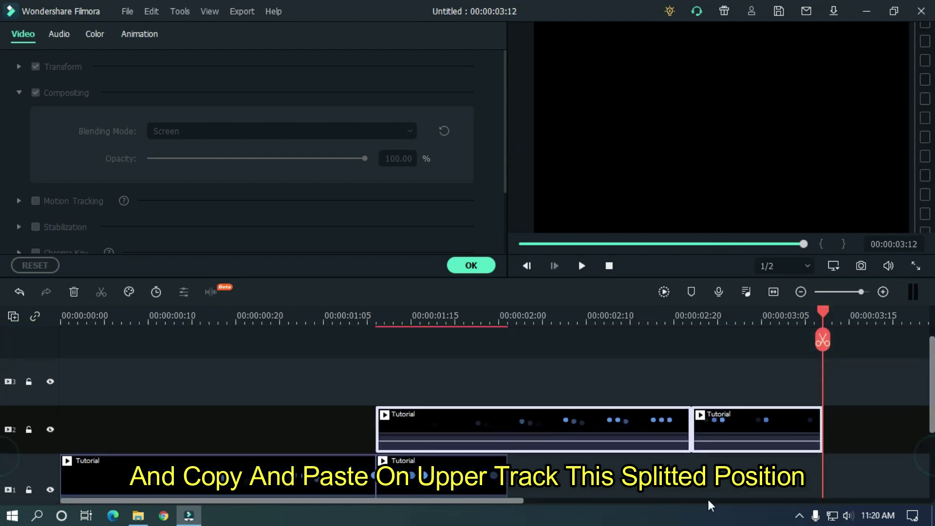
Paste the two Tutorial parts on track 3 at the split on track 2, 00:00:02:22
left_click_drag(518, 504, 628, 515)
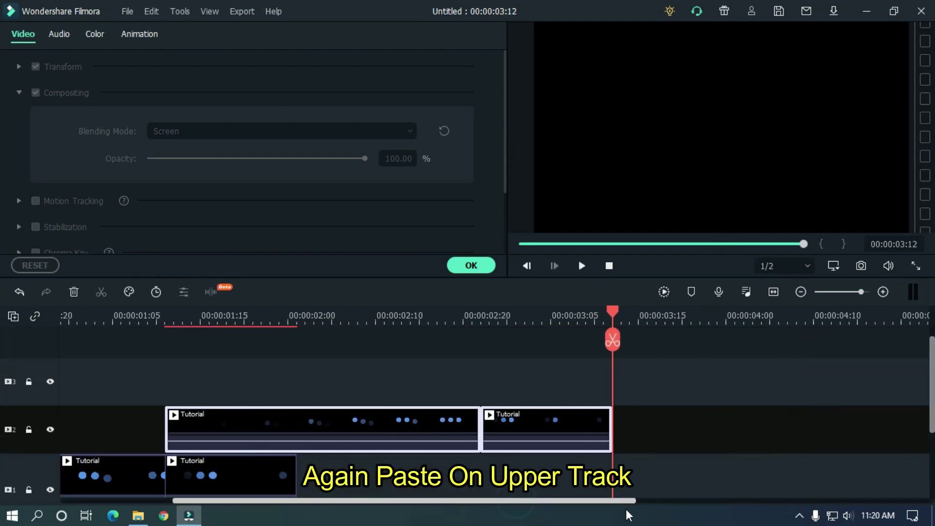
left_click(3, 383)
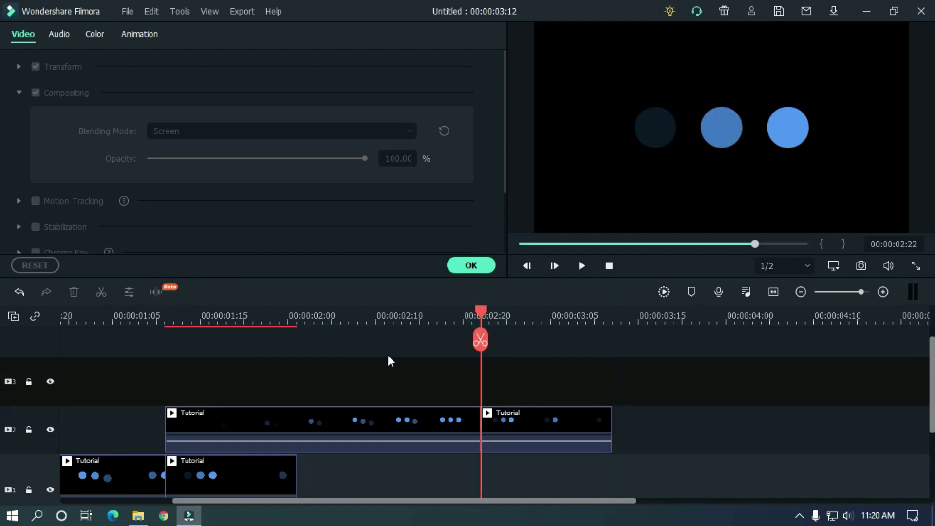
key("ctrl+v")
Add a fourth video track and paste the two Tutorial parts on it at the split position of track 3
left_click_drag(544, 505, 697, 502)
scroll(314, 331, "up", 1)
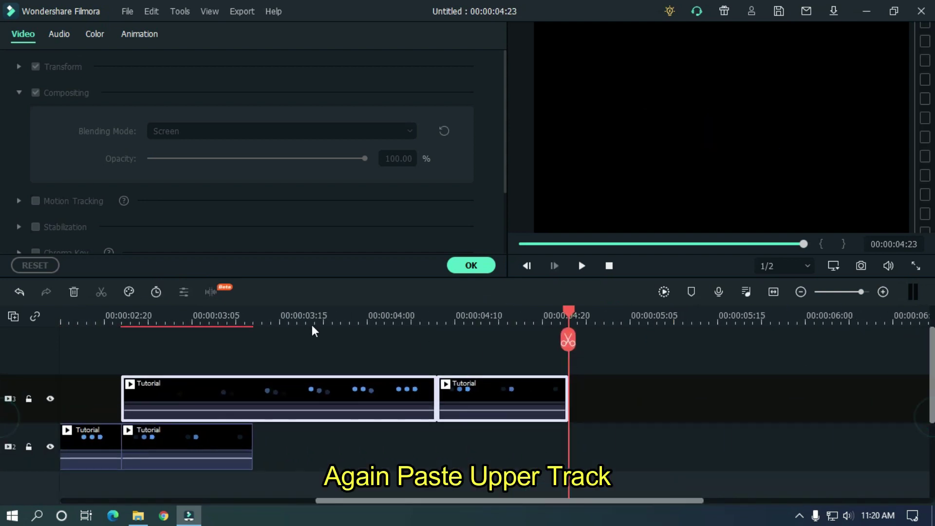
left_click(13, 316)
left_click(44, 325)
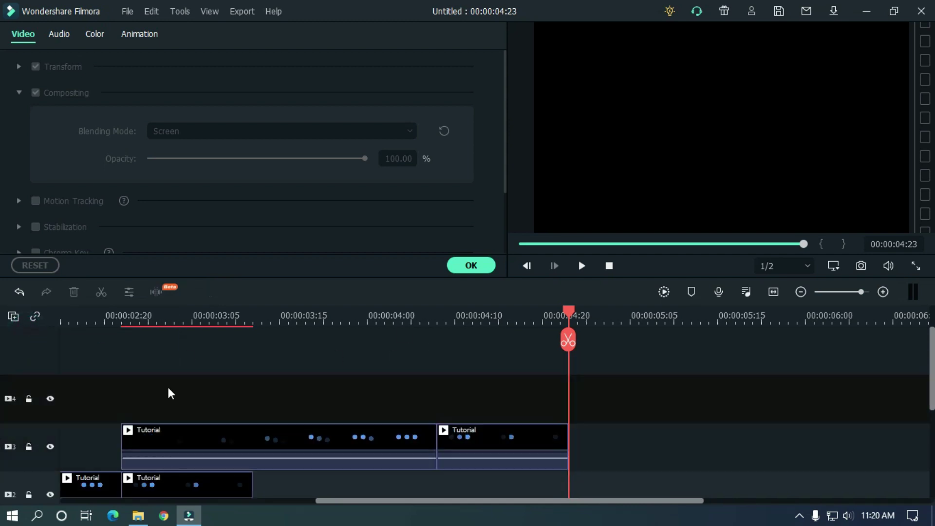
left_click(442, 320)
key("ctrl+v")
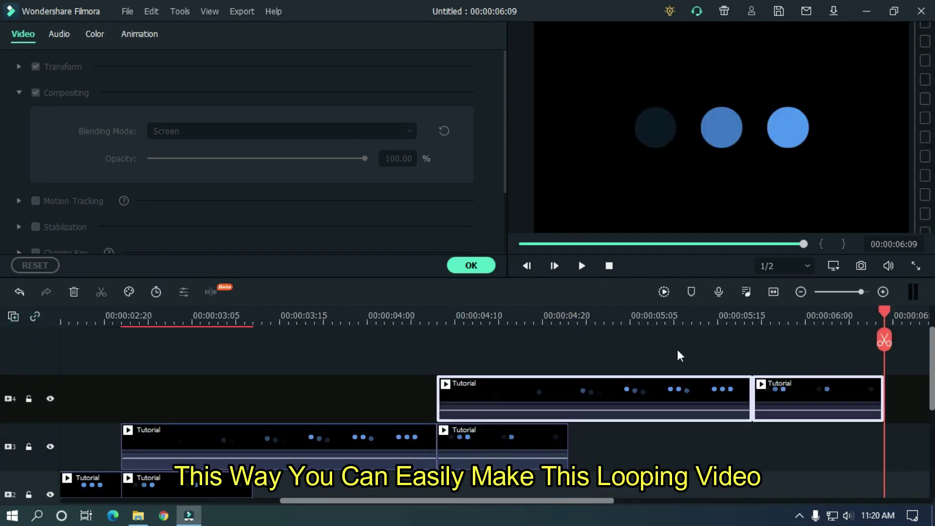
Play the extended loop from the start and examine how the Tutorial clips are staggered across the four tracks
scroll(698, 313, "down", 2)
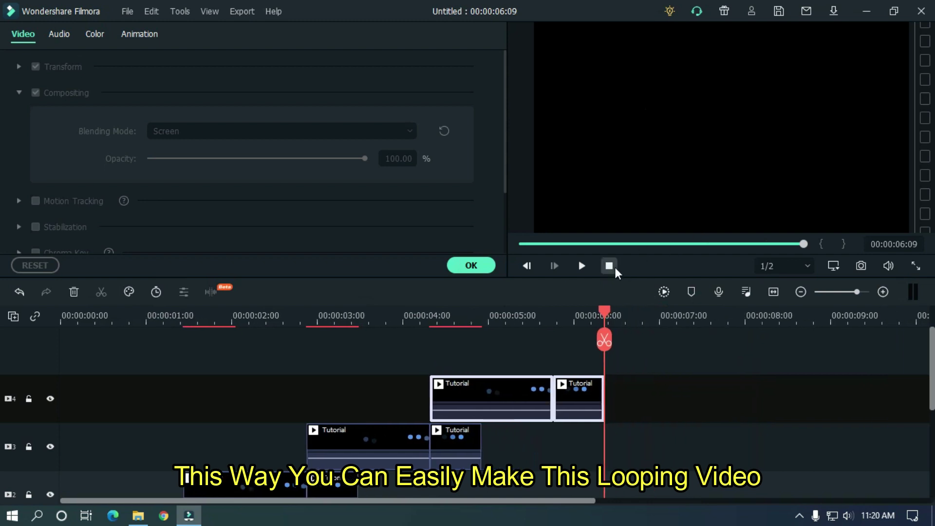
left_click(679, 354)
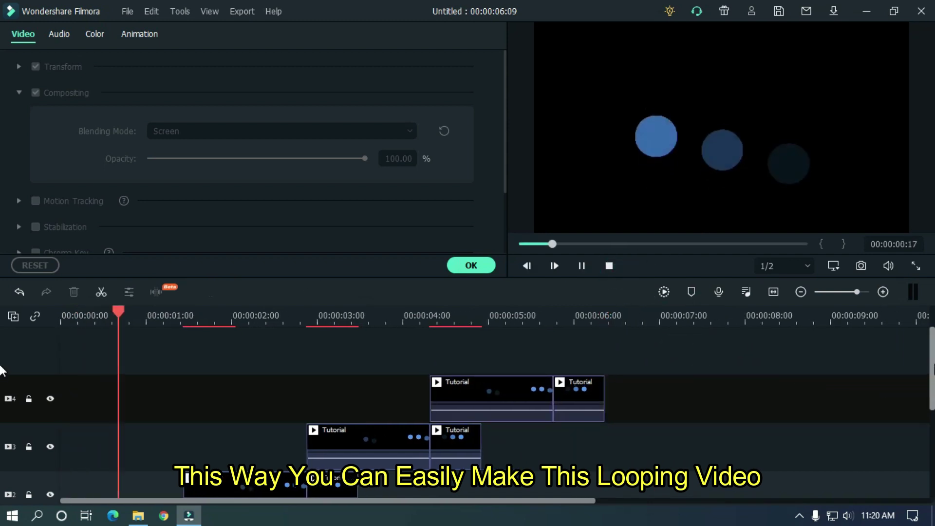
scroll(779, 390, "down", 2)
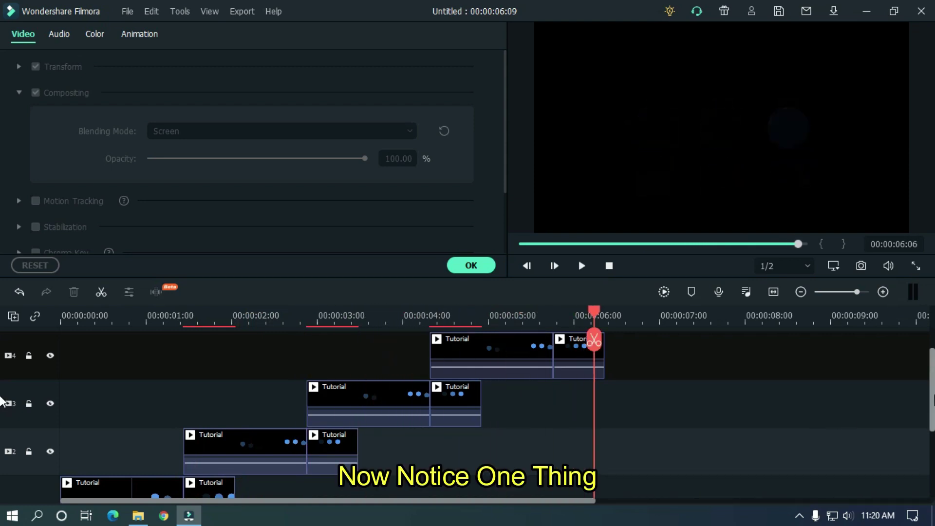
scroll(3, 389, "down", 2)
scroll(2, 380, "up", 4)
scroll(3, 370, "down", 5)
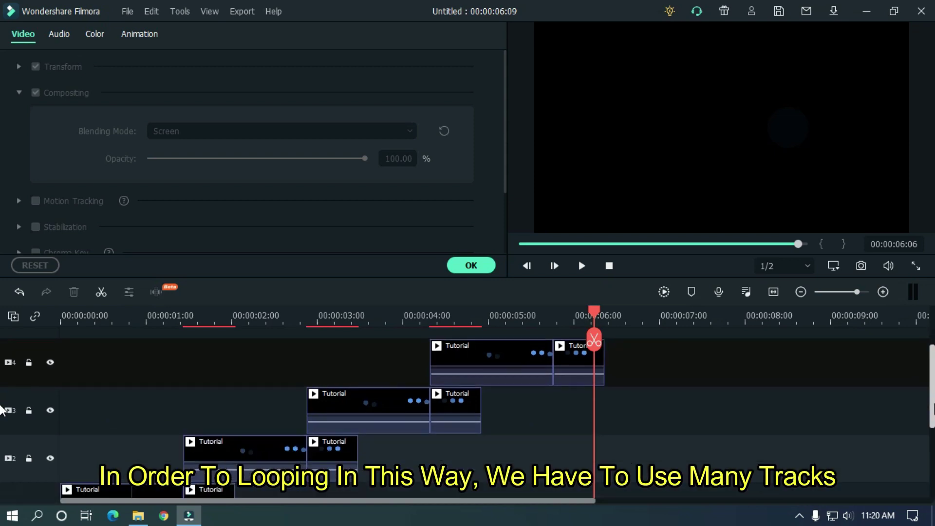
scroll(2, 383, "up", 3)
scroll(2, 379, "up", 1)
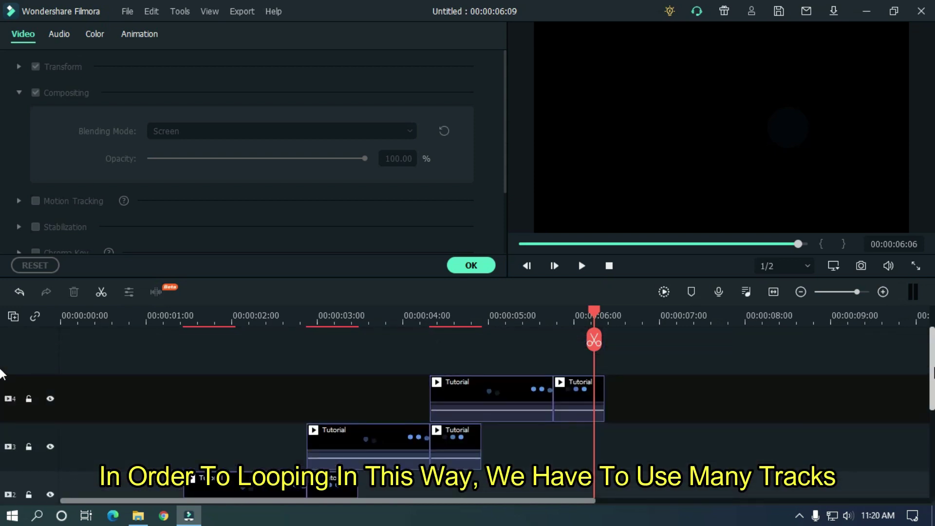
left_click_drag(725, 316, 914, 466)
scroll(2, 393, "up", 3)
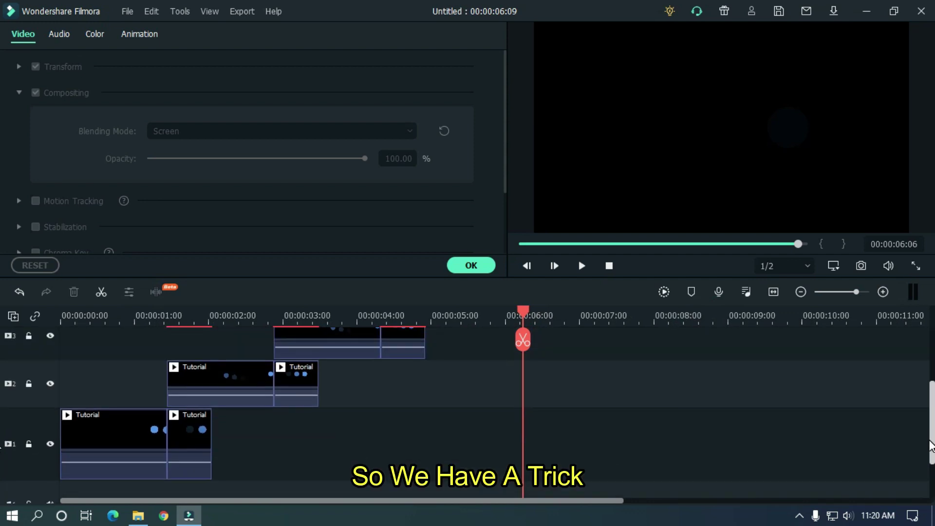
Move the last split part of the Tutorial clip from track 4 down to track 1, keeping its time position
left_click_drag(522, 339, 472, 340)
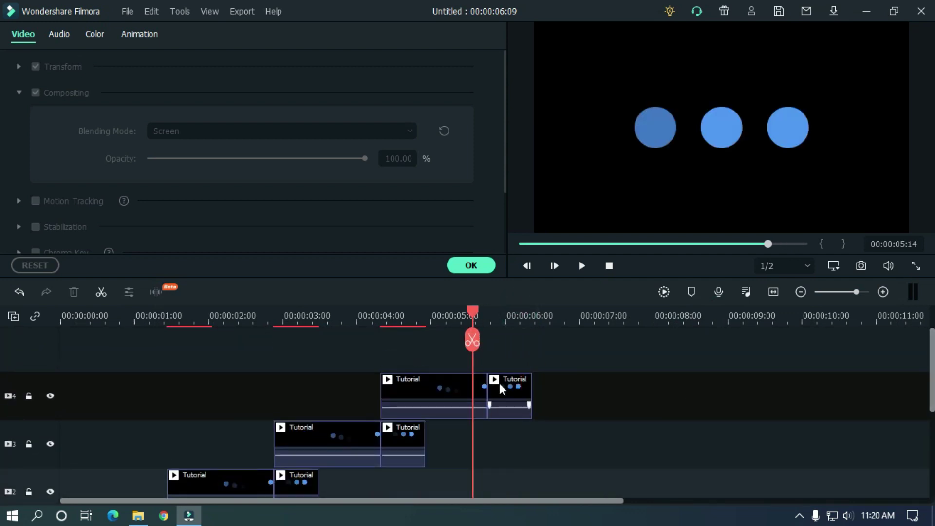
left_click(497, 384)
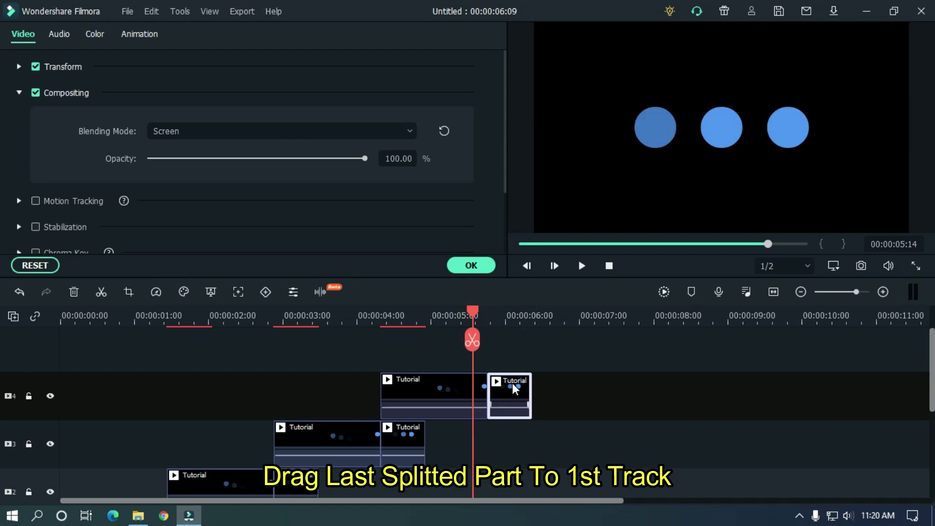
left_click_drag(504, 496, 502, 498)
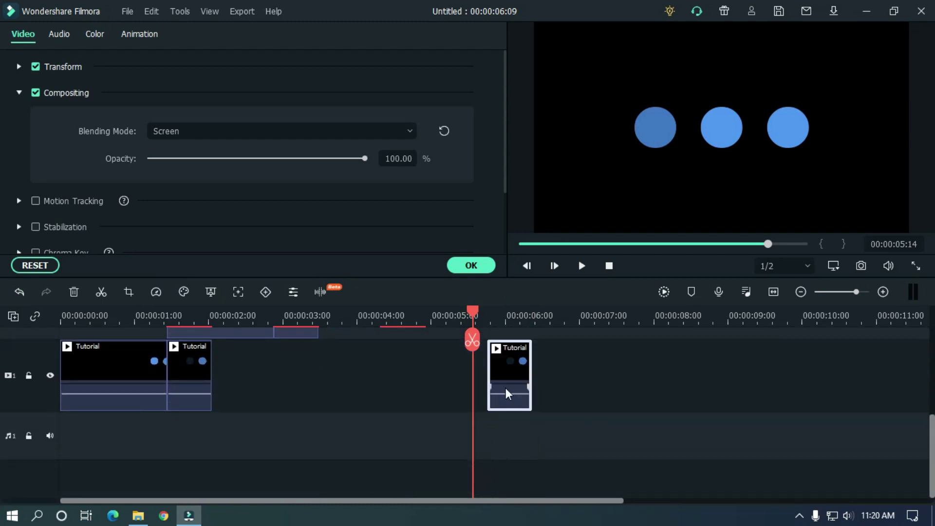
left_click(573, 375)
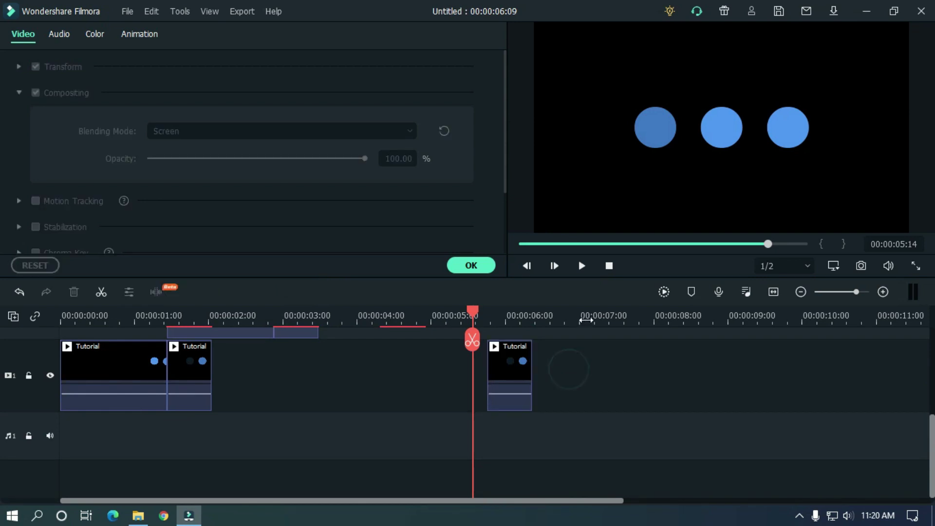
Paste the two Tutorial parts on track 2 at the start of the moved part, 00:00:05:19
scroll(535, 410, "up", 1)
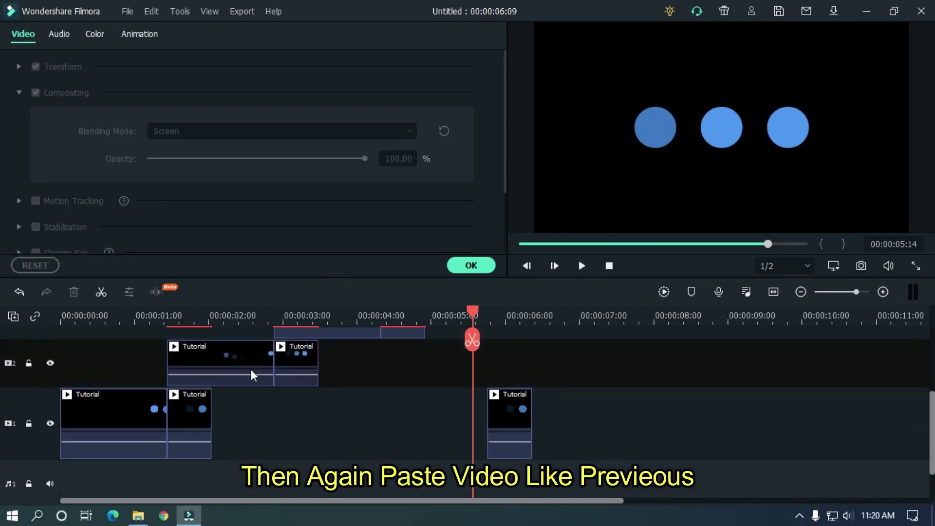
left_click_drag(543, 323, 613, 323)
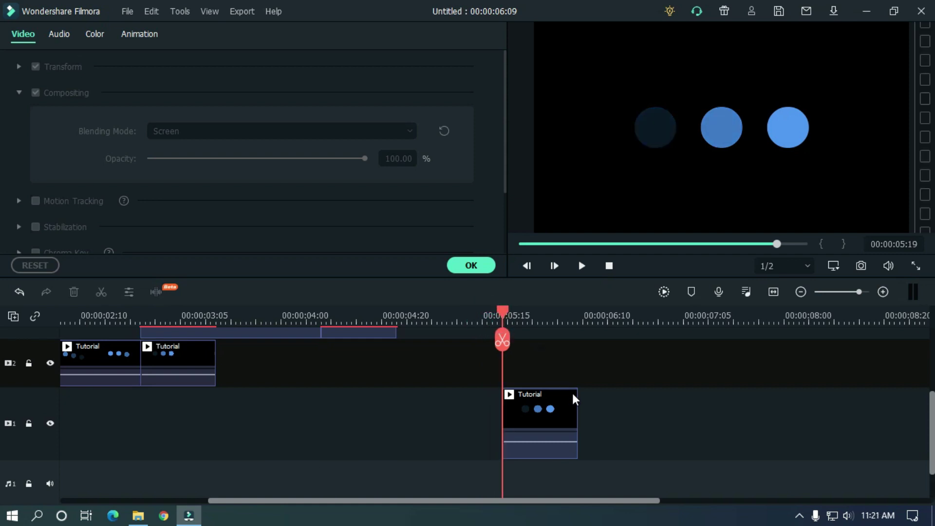
key("ctrl+v")
left_click(612, 506)
scroll(615, 504, "down", 2)
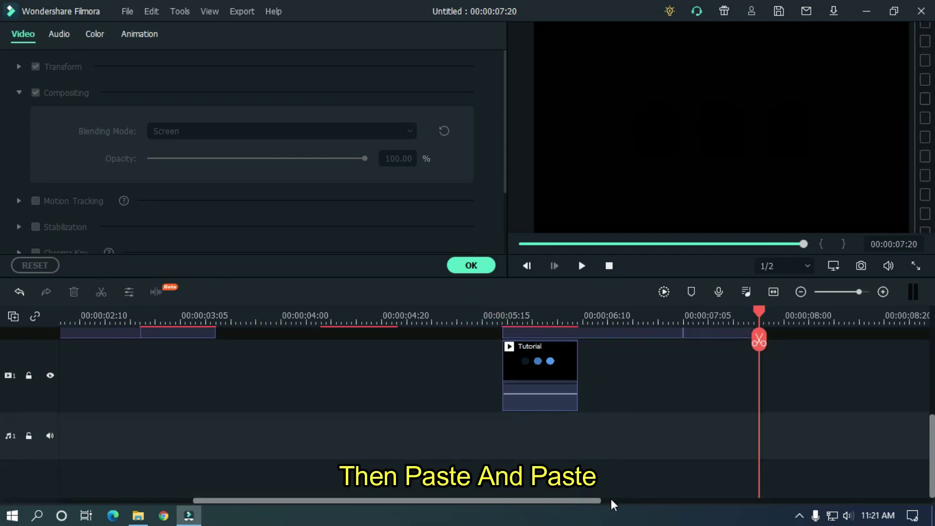
Paste the two Tutorial parts on track 3 at the split of the new track 2 copy, 00:00:07:05
scroll(613, 507, "right", 2)
scroll(470, 343, "up", 3)
left_click(412, 315)
key("space")
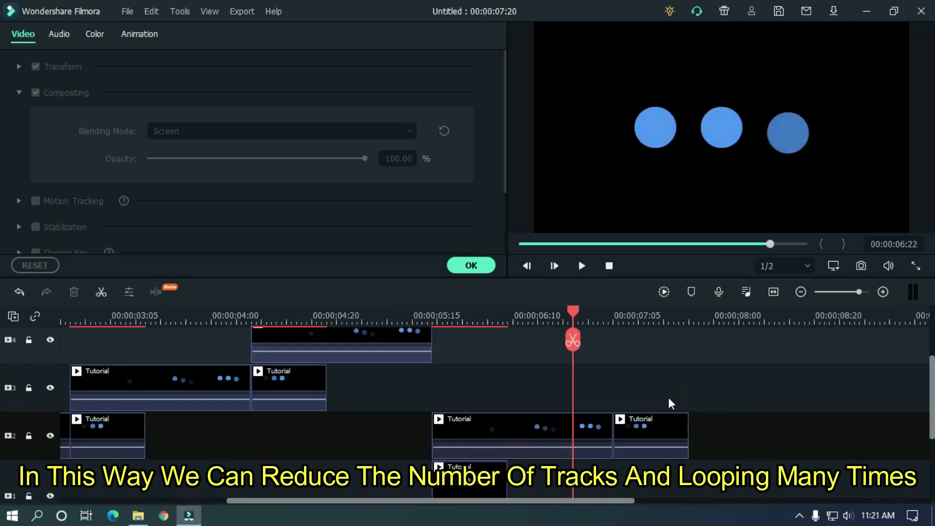
left_click(613, 315)
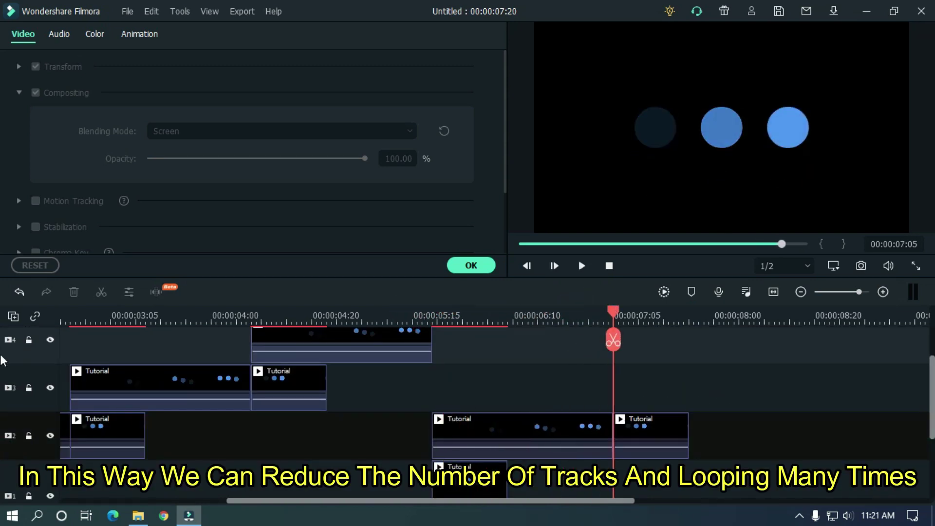
key("ctrl+v")
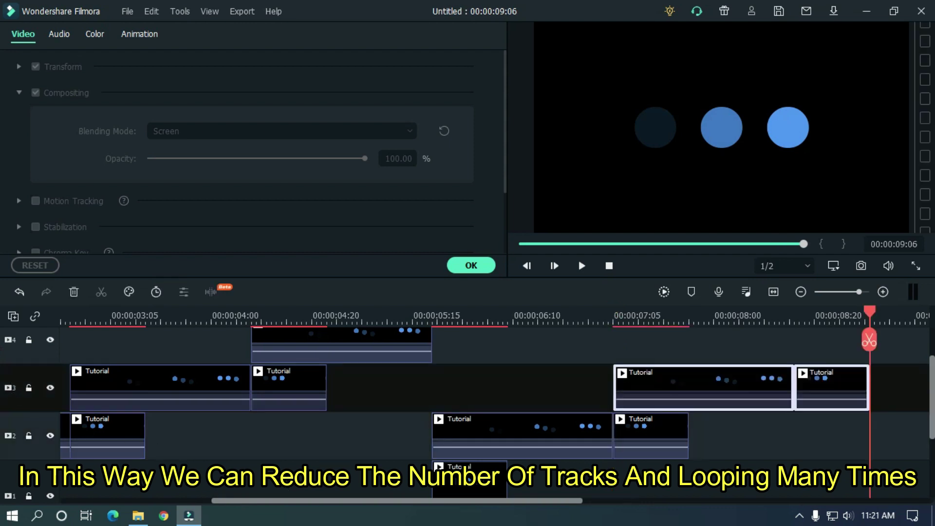
Paste the two Tutorial parts on track 4 at the split of the newest copy on track 3
scroll(604, 501, "right", 5)
left_click(560, 315)
key("ctrl+v")
scroll(672, 314, "down", 3)
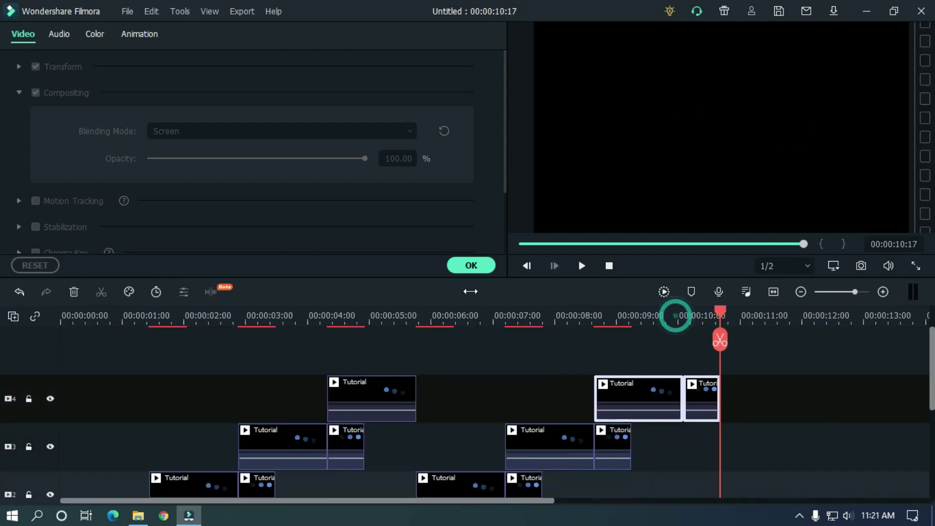
Play the whole loading animation from the start to check that the loop runs smoothly
left_click(608, 266)
left_click(703, 344)
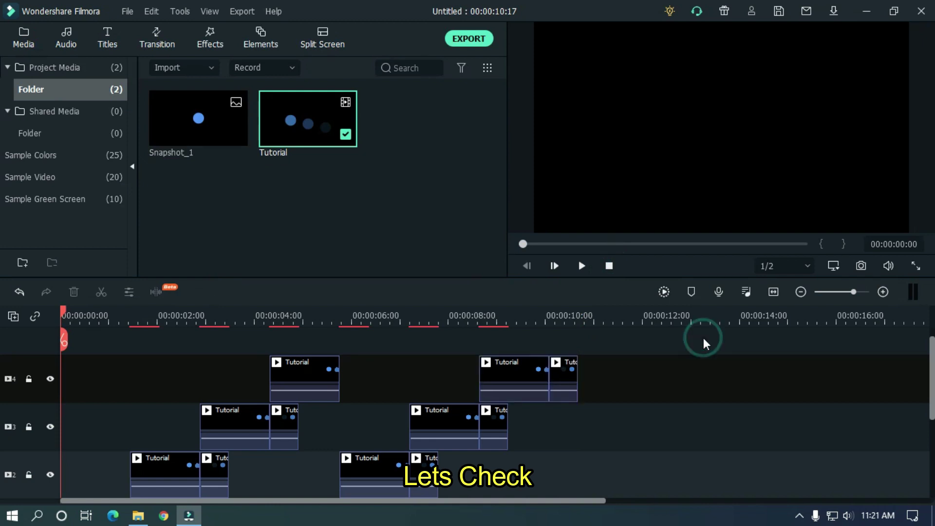
key("space")
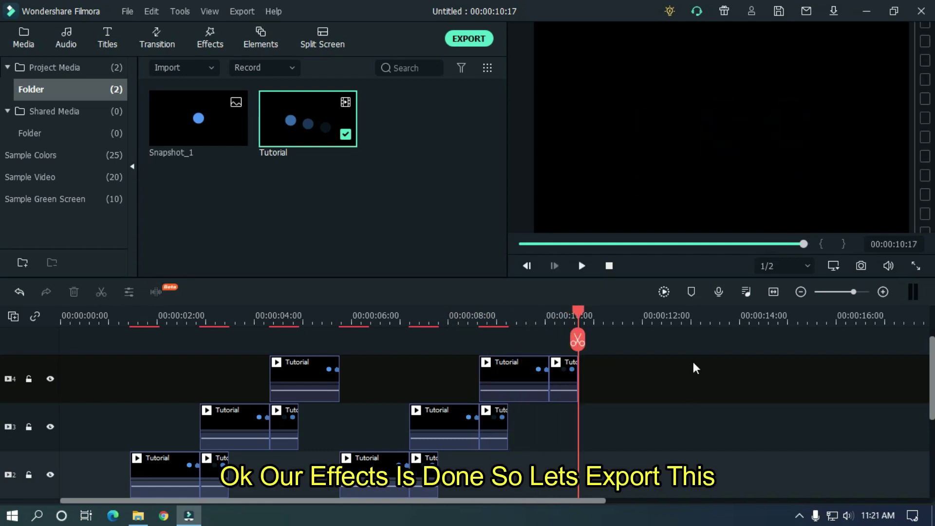
Begin exporting the finished project and name the output file Loading Animation
scroll(3, 373, "down", 2)
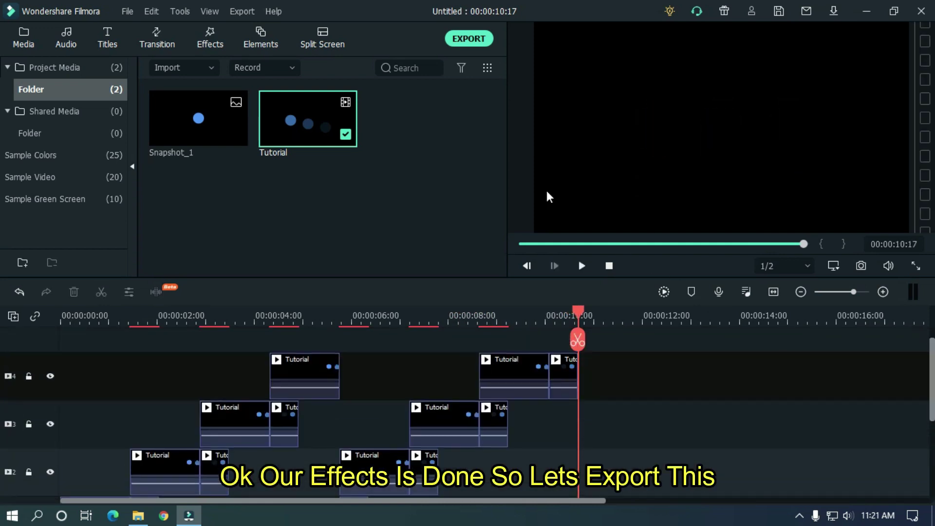
left_click(469, 39)
type("Loading Animation")
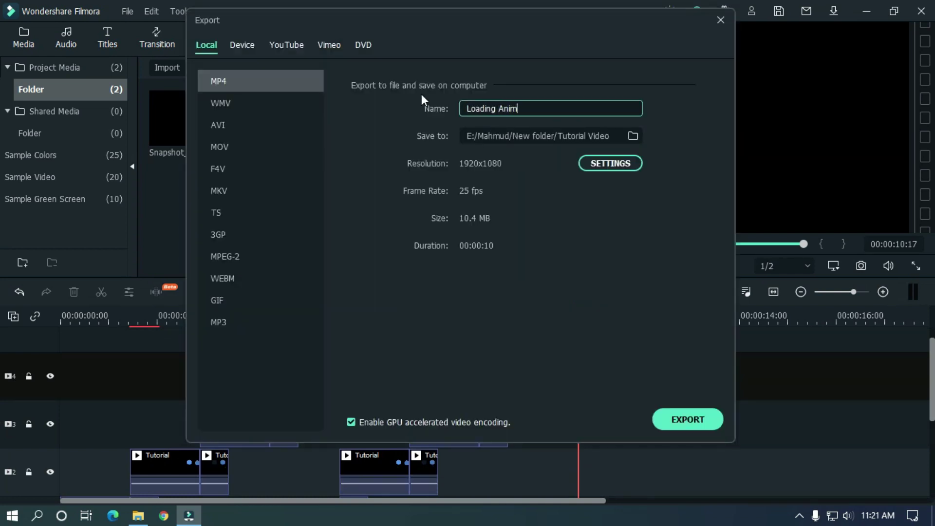